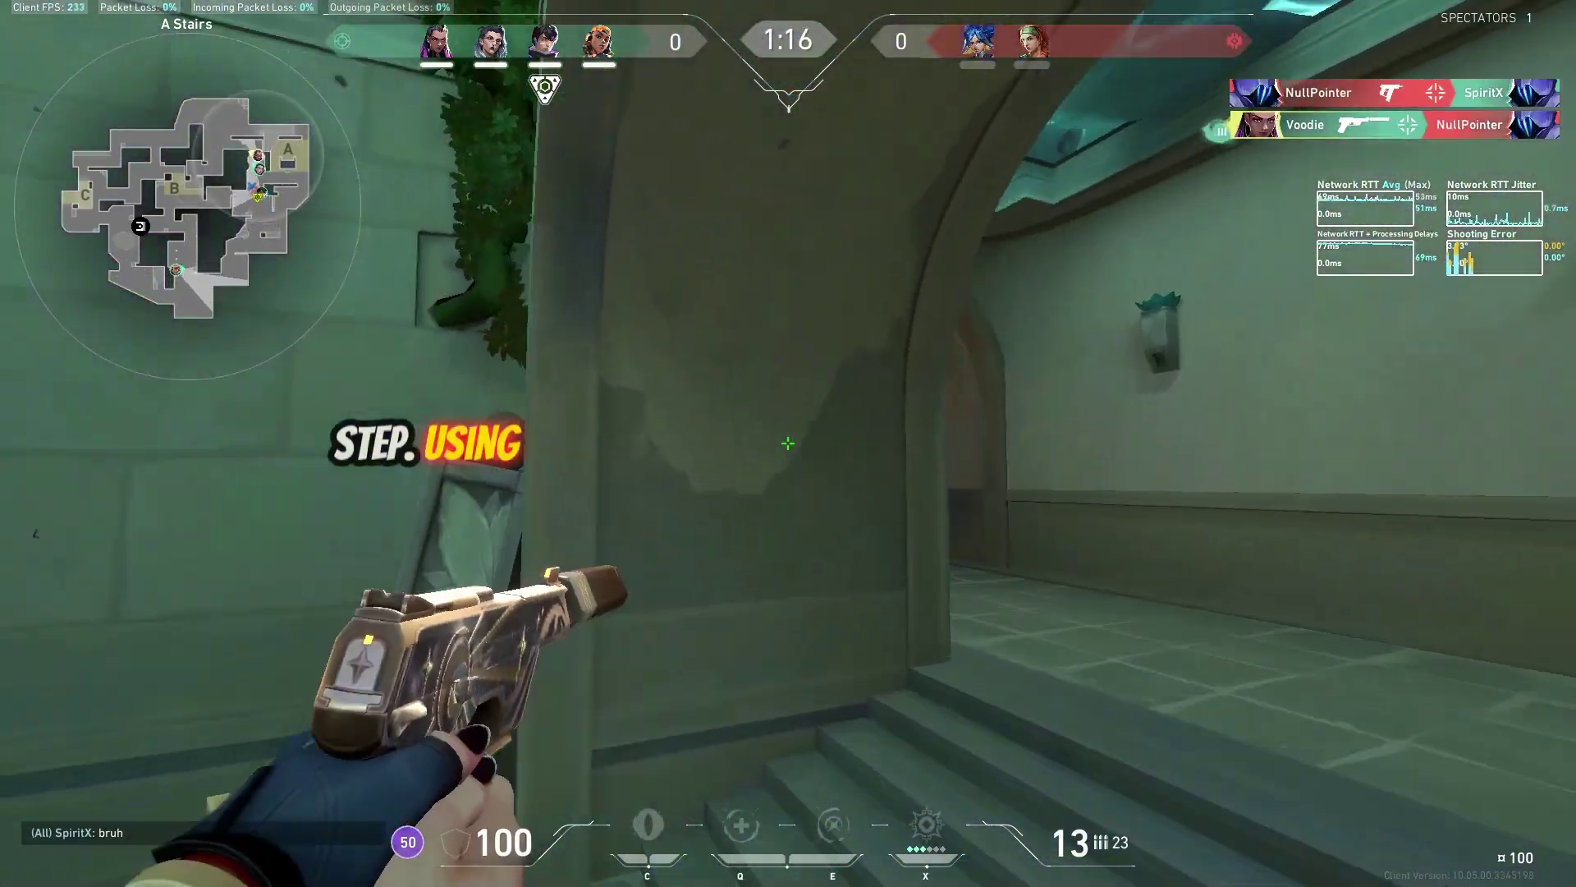
# Walk up the stairs and shoot the remaining enemies with the pistol for the ace
pyautogui.press('w')
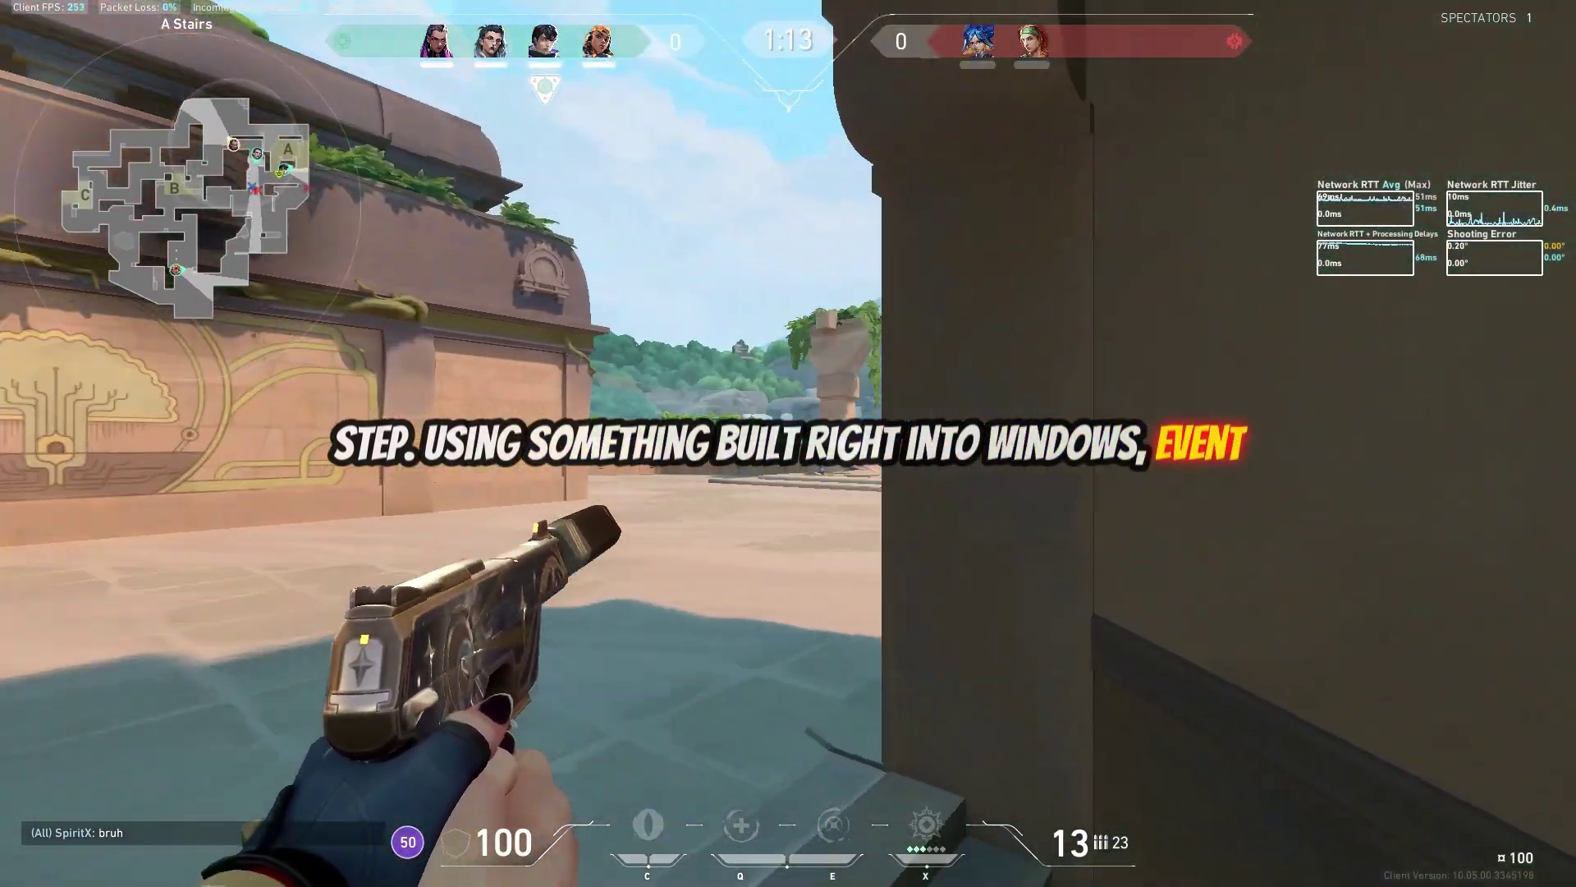
pyautogui.click(788, 443)
pyautogui.click(788, 443)
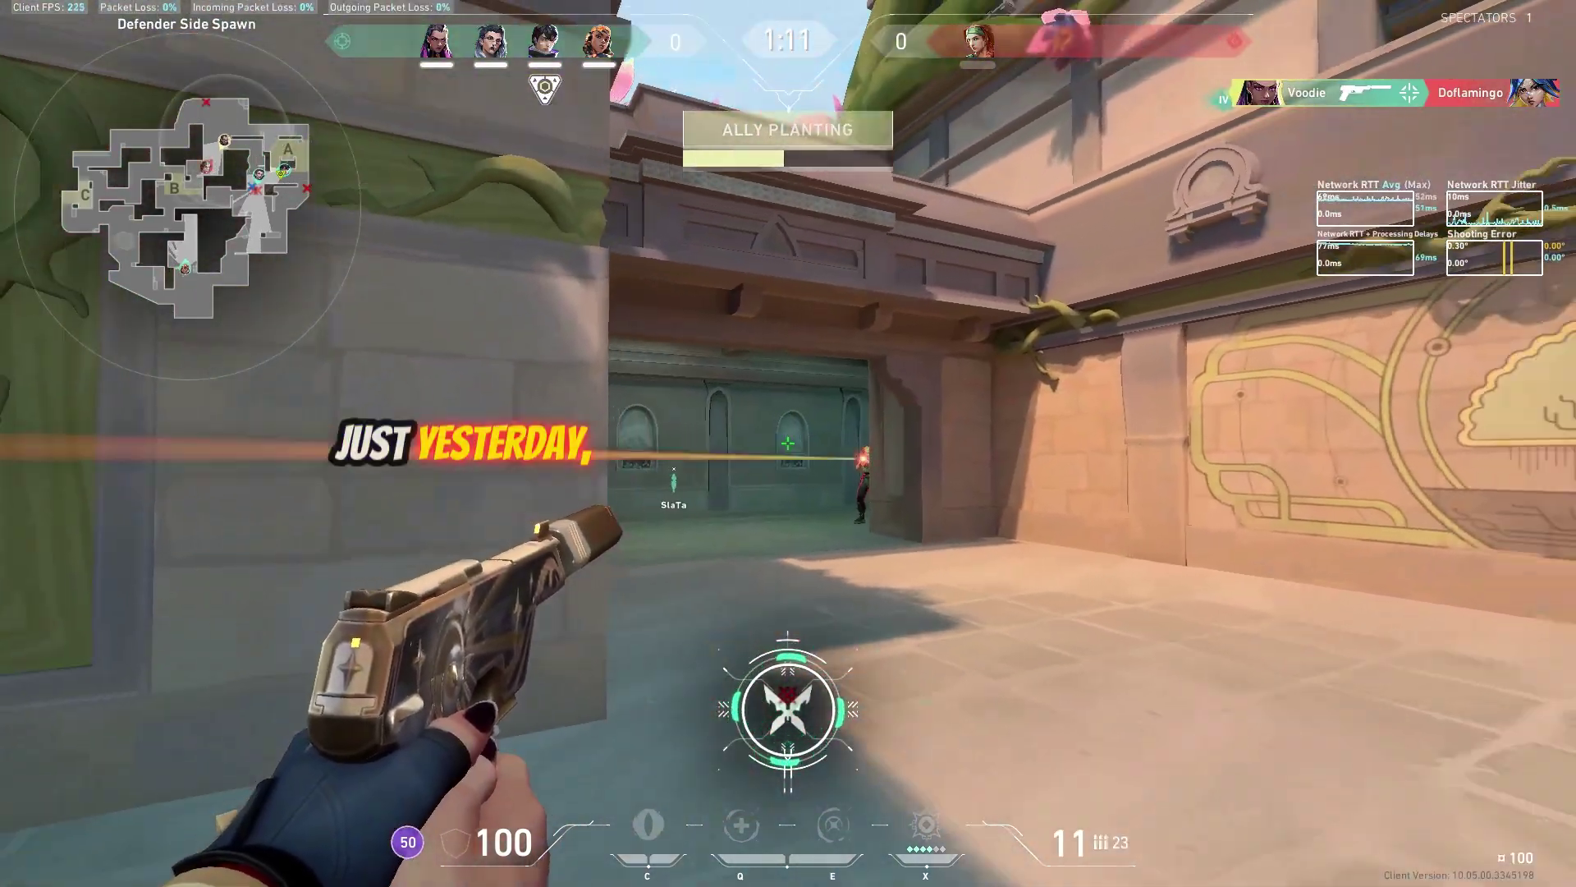
pyautogui.click(788, 443)
pyautogui.click(788, 443)
# Move into the teal corridor, reload the pistol and switch to the knife
pyautogui.press('w')
pyautogui.press('r')
pyautogui.press('3')
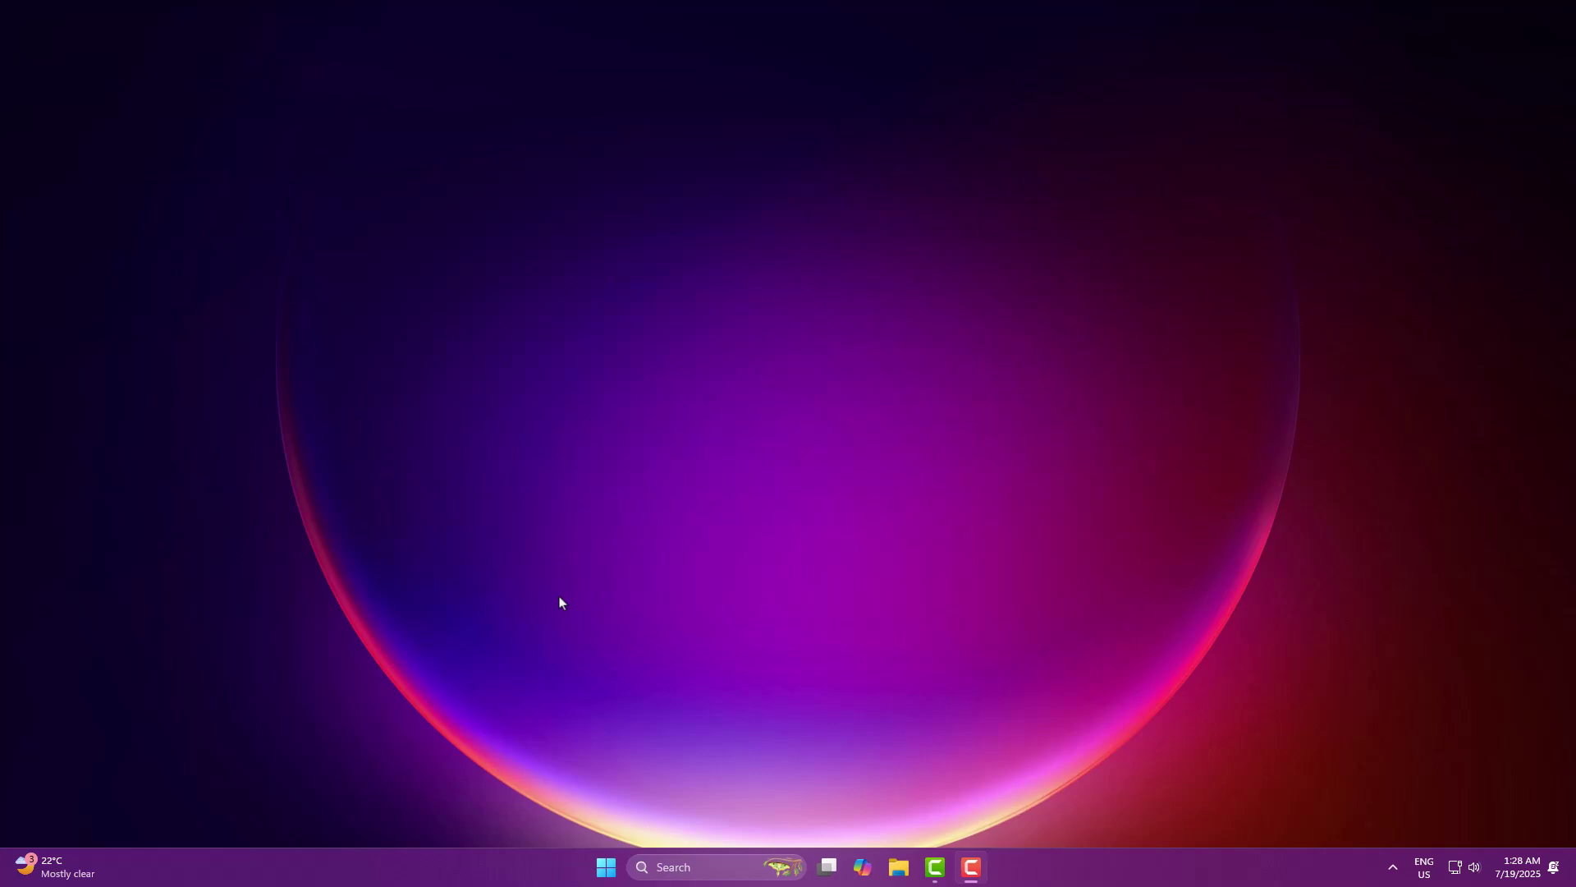
# Launch Event Viewer from a Start search for 'event', maximize it, and list the Windows Logs
pyautogui.press('super')
pyautogui.write('event')
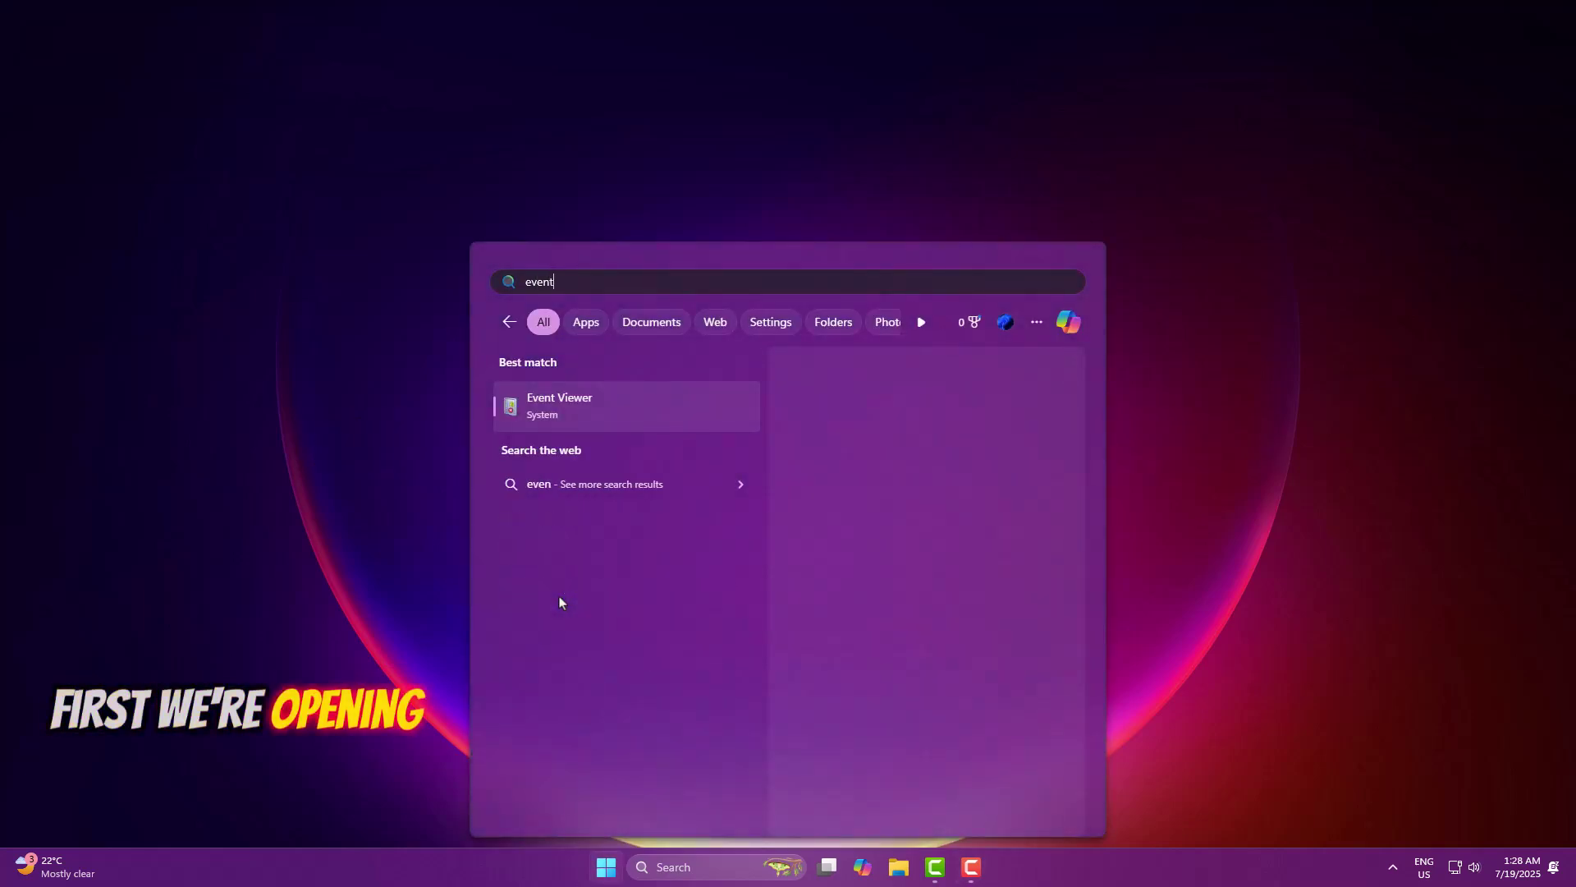
pyautogui.press('Return')
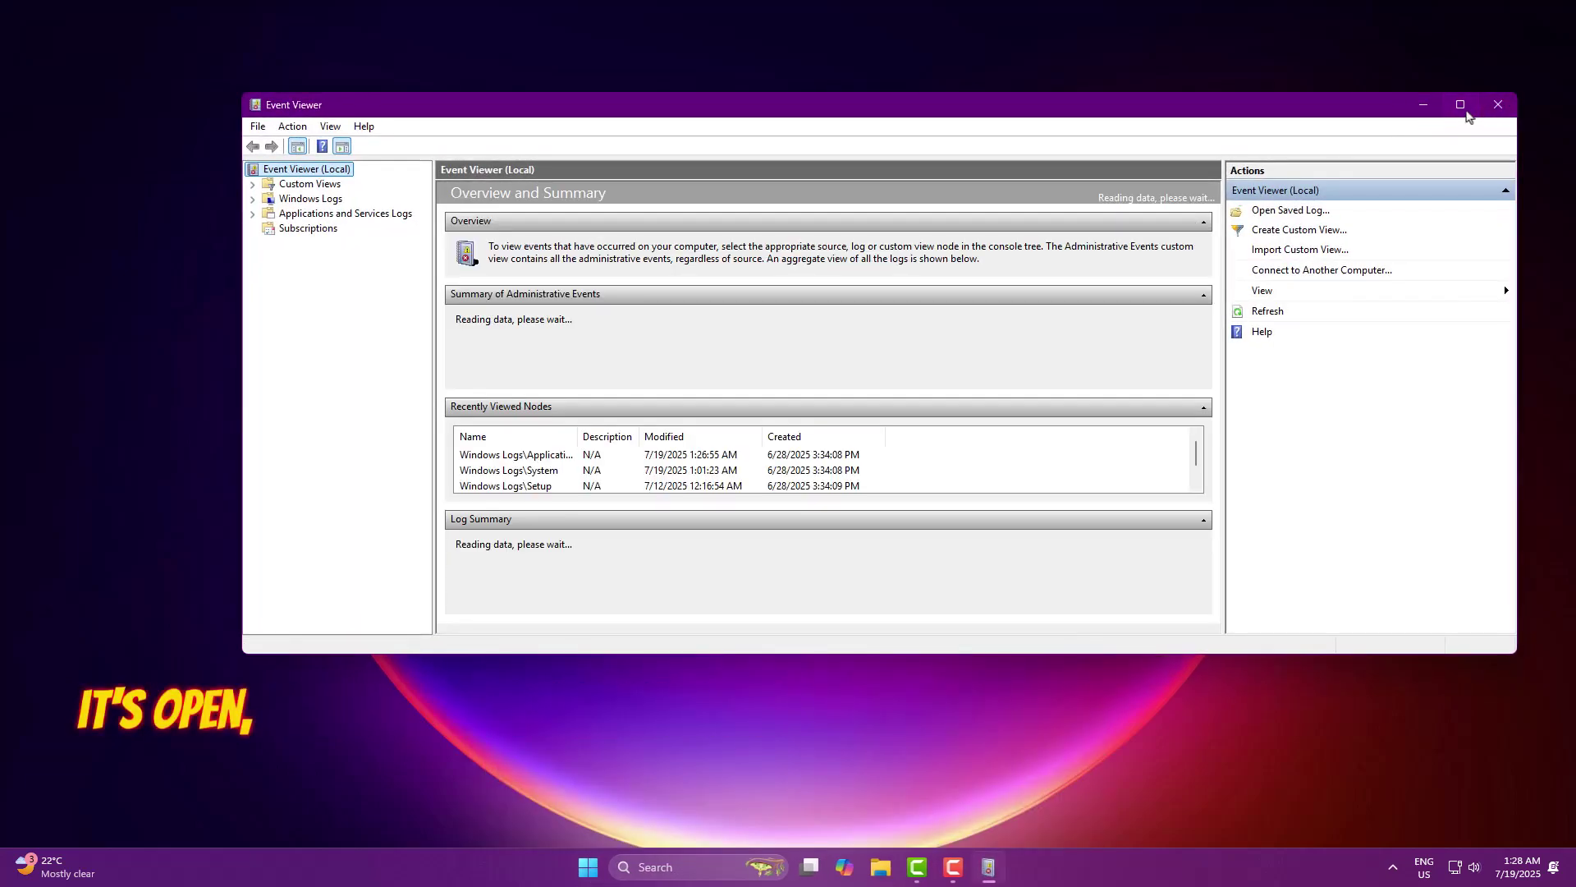
pyautogui.click(1448, 108)
pyautogui.click(66, 101)
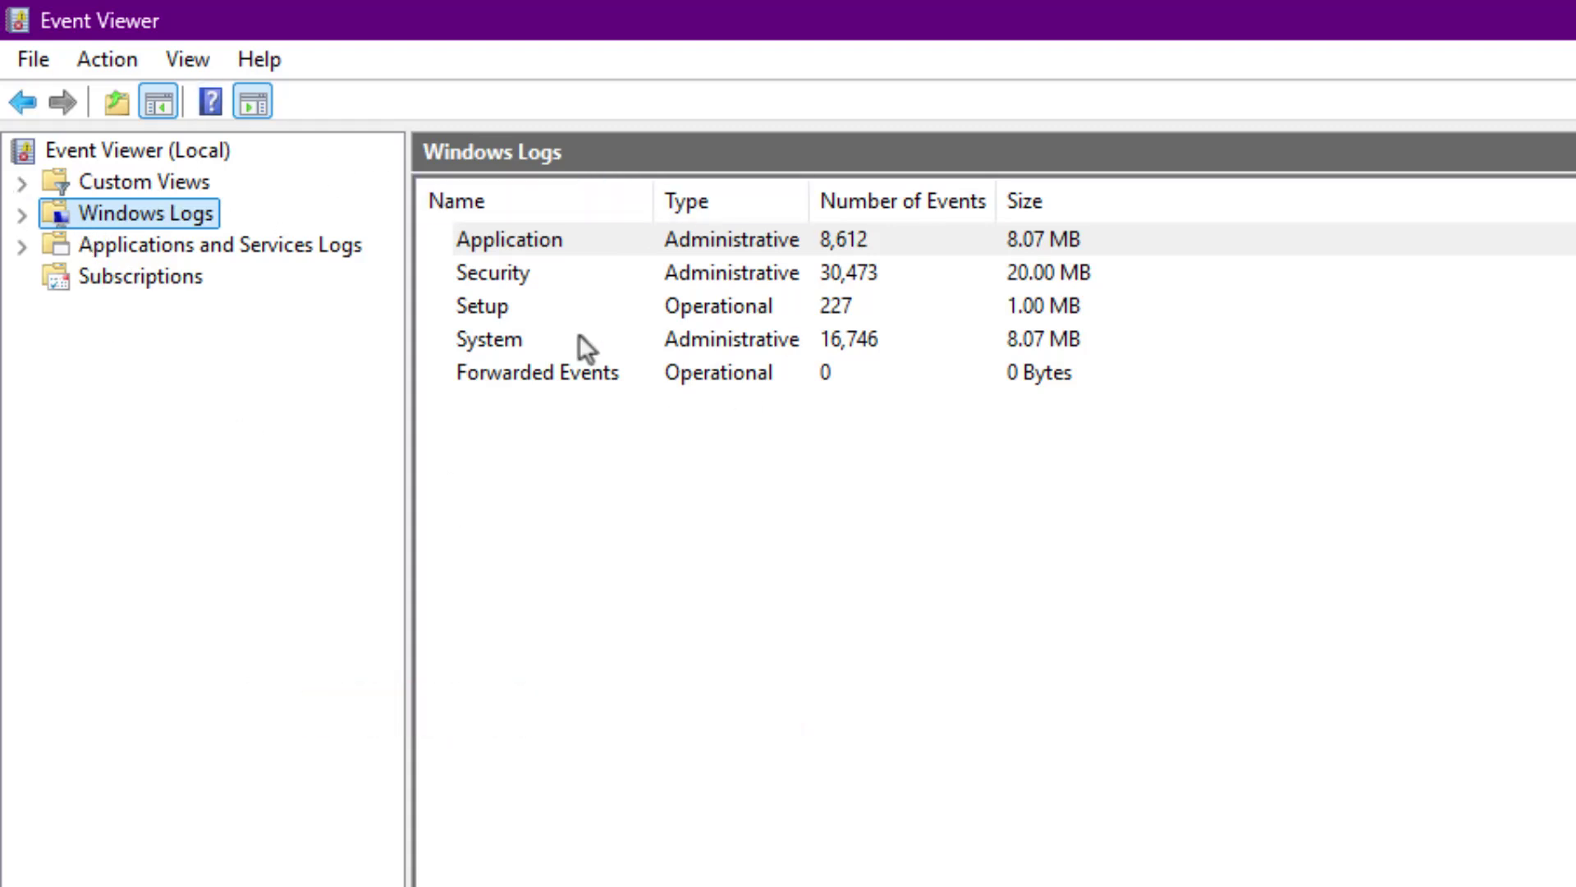
# Open the Application log, then browse the Security, Setup and System logs, ending on Setup
pyautogui.click(555, 245)
pyautogui.doubleClick(1143, 240)
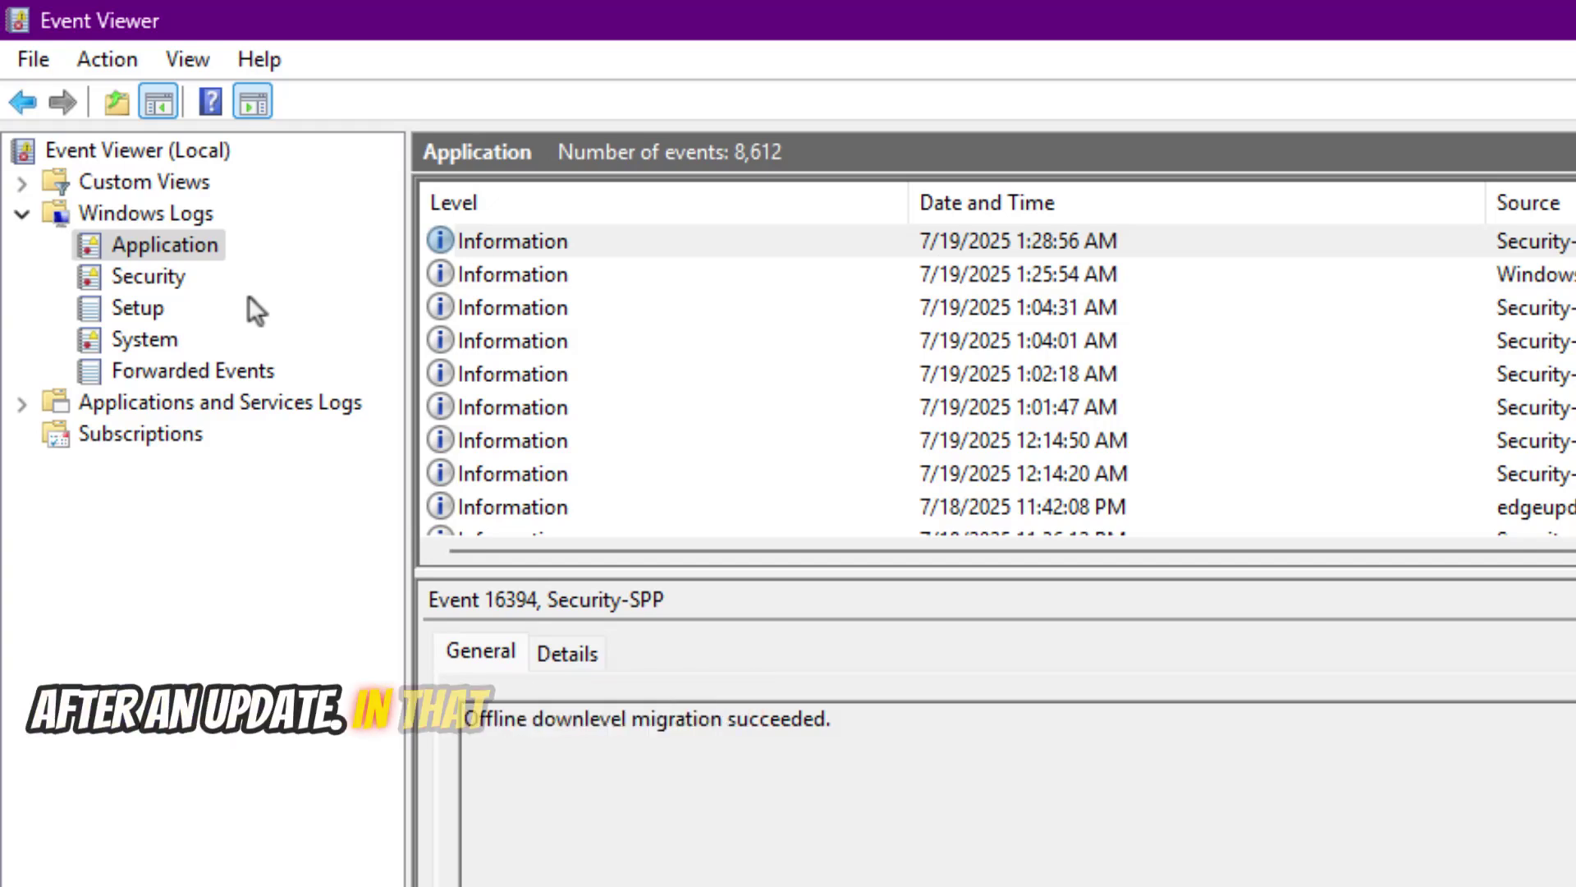
pyautogui.click(123, 276)
pyautogui.click(131, 310)
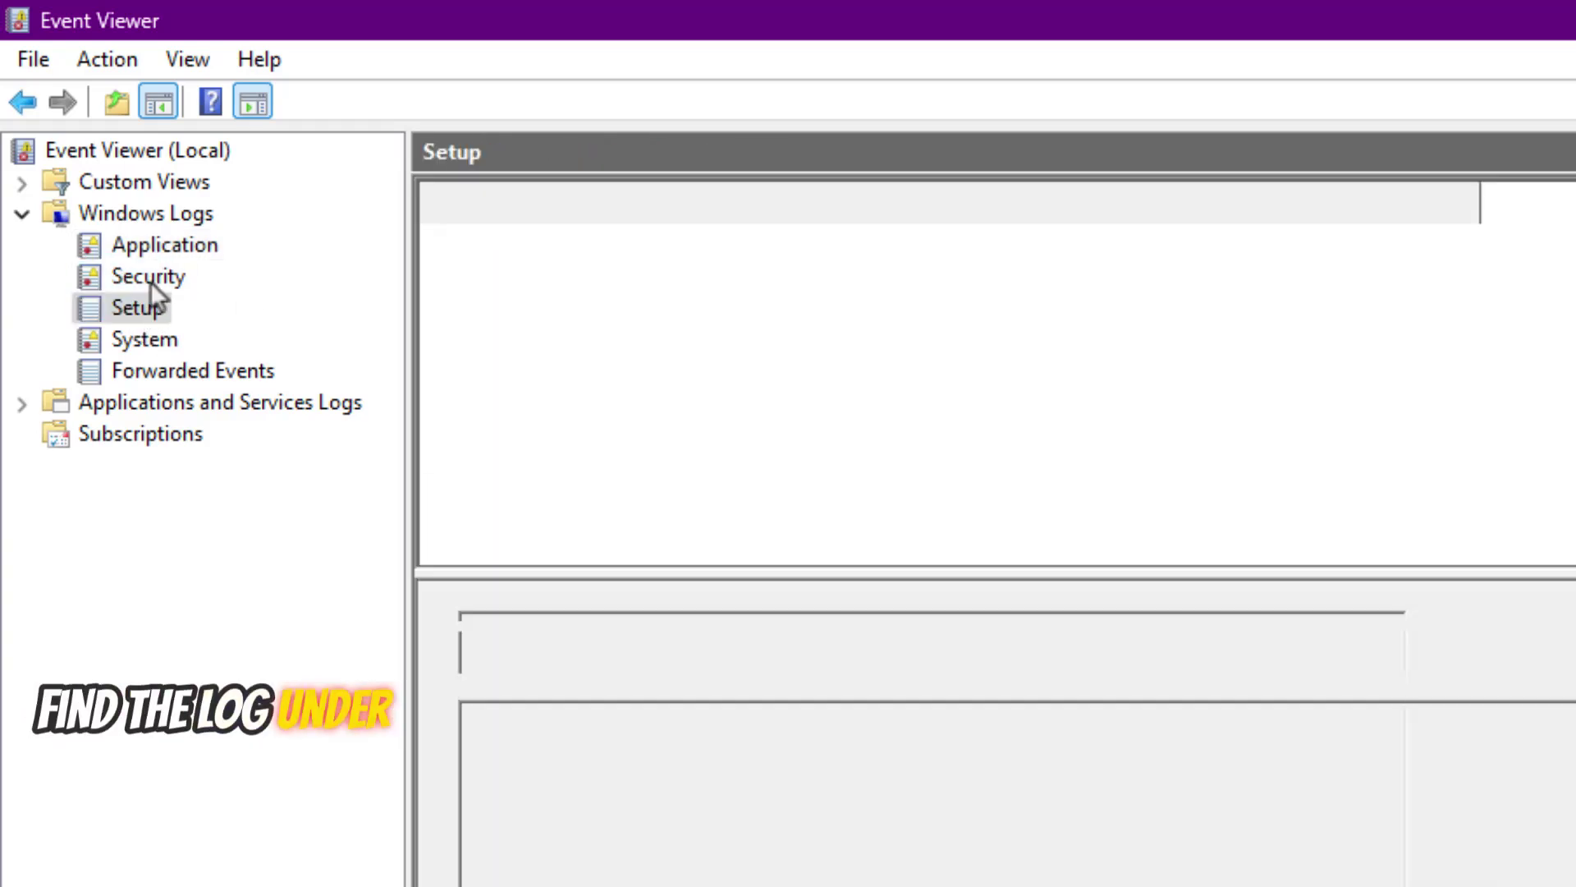
pyautogui.click(149, 281)
pyautogui.click(155, 343)
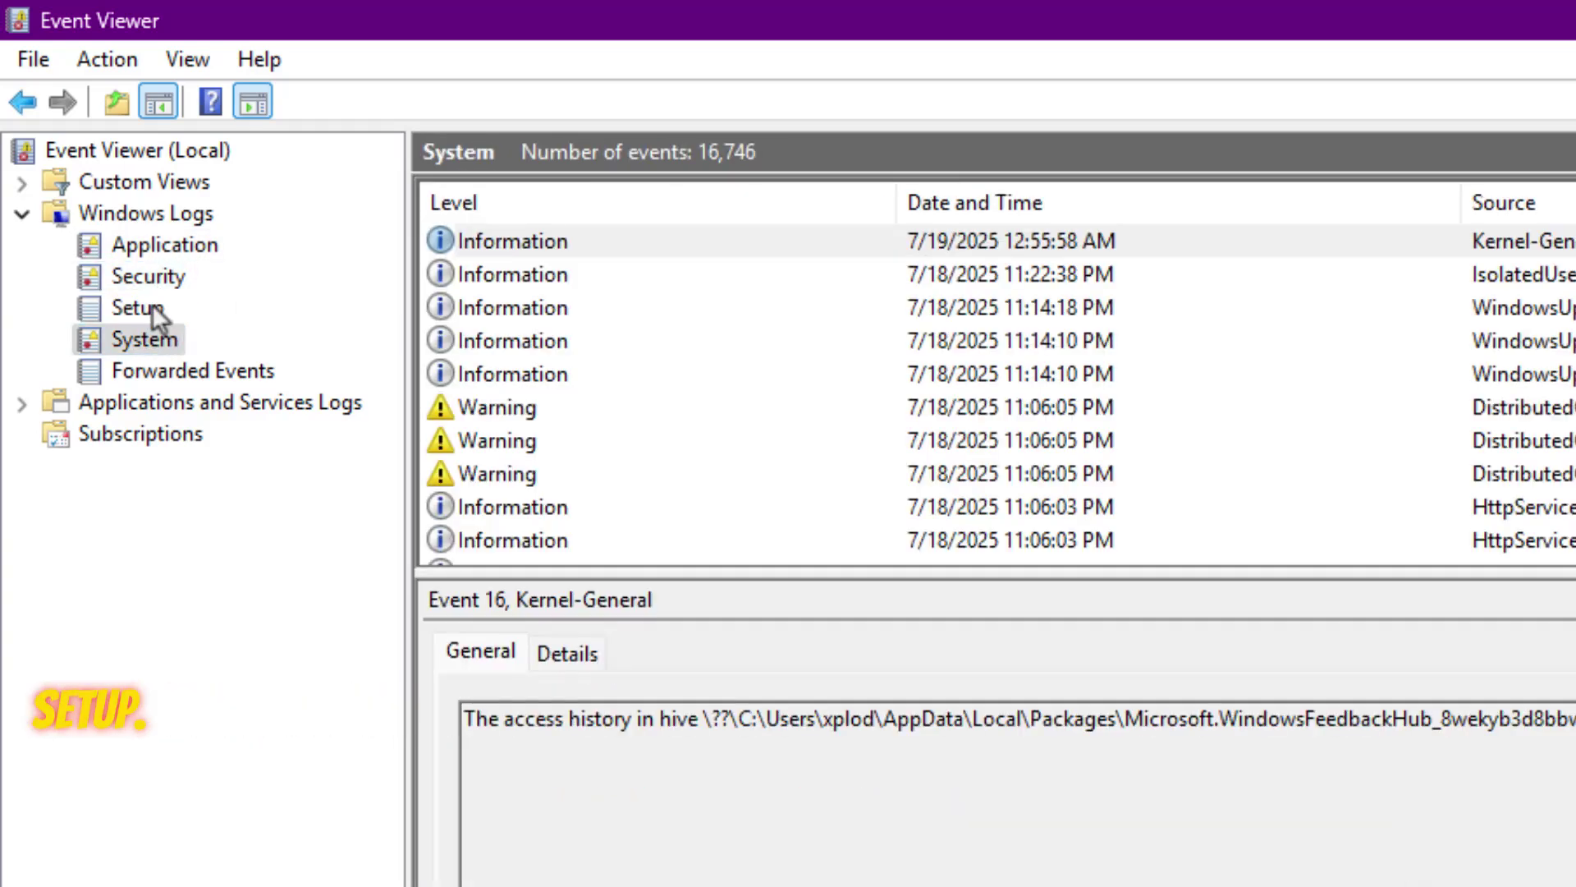
pyautogui.click(151, 305)
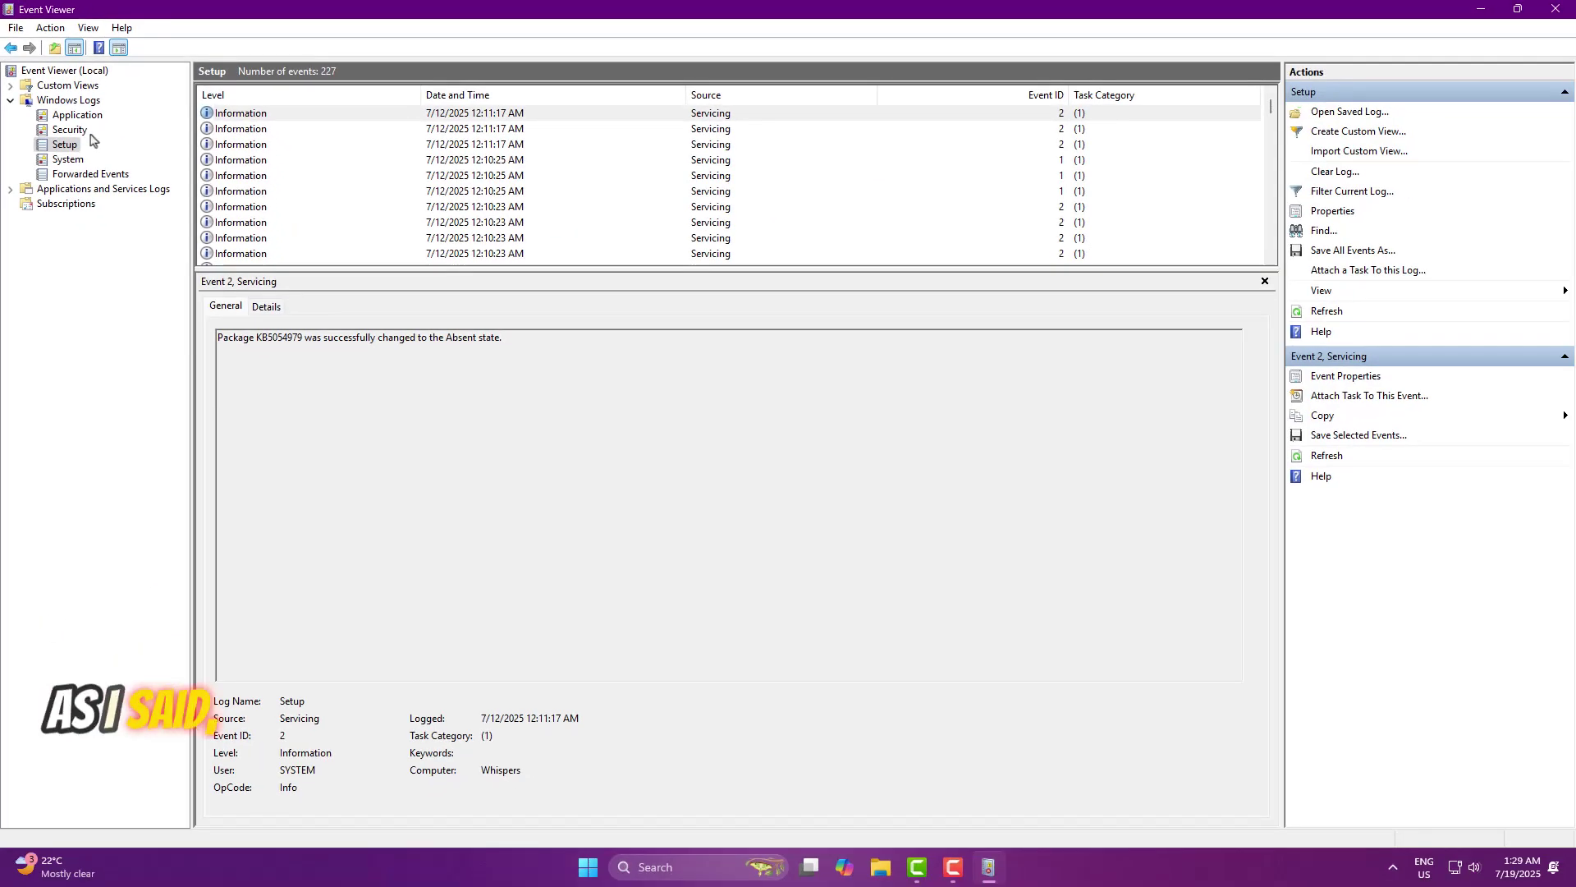
# Return to the Application log, enlarge its event list, and select the 5:23:36 PM Application Error
pyautogui.click(76, 116)
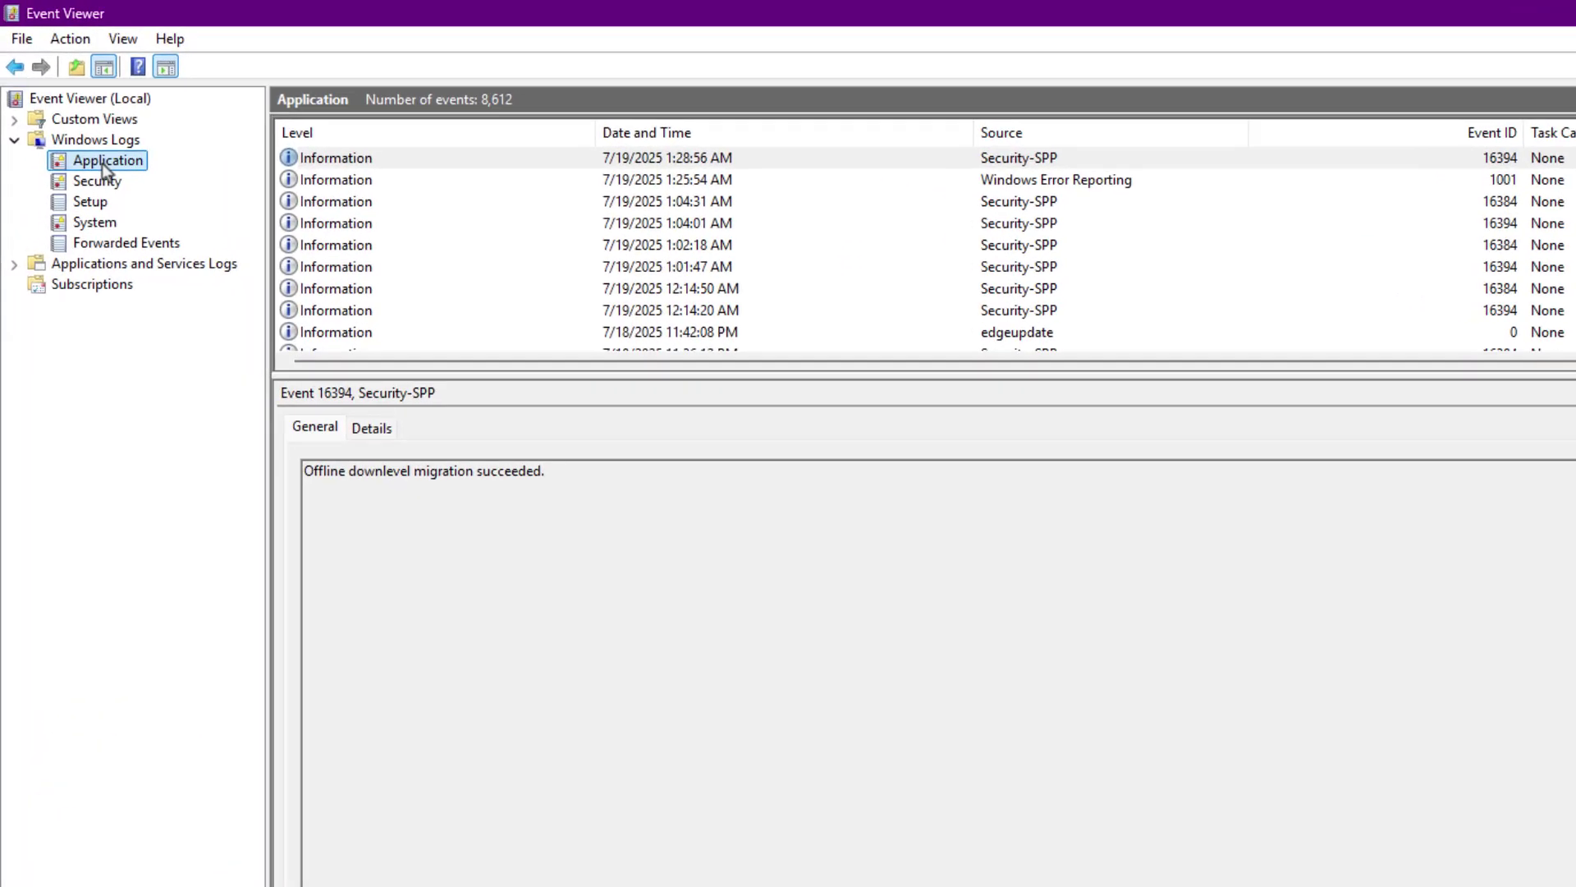
pyautogui.moveTo(964, 374); pyautogui.dragTo(965, 831)
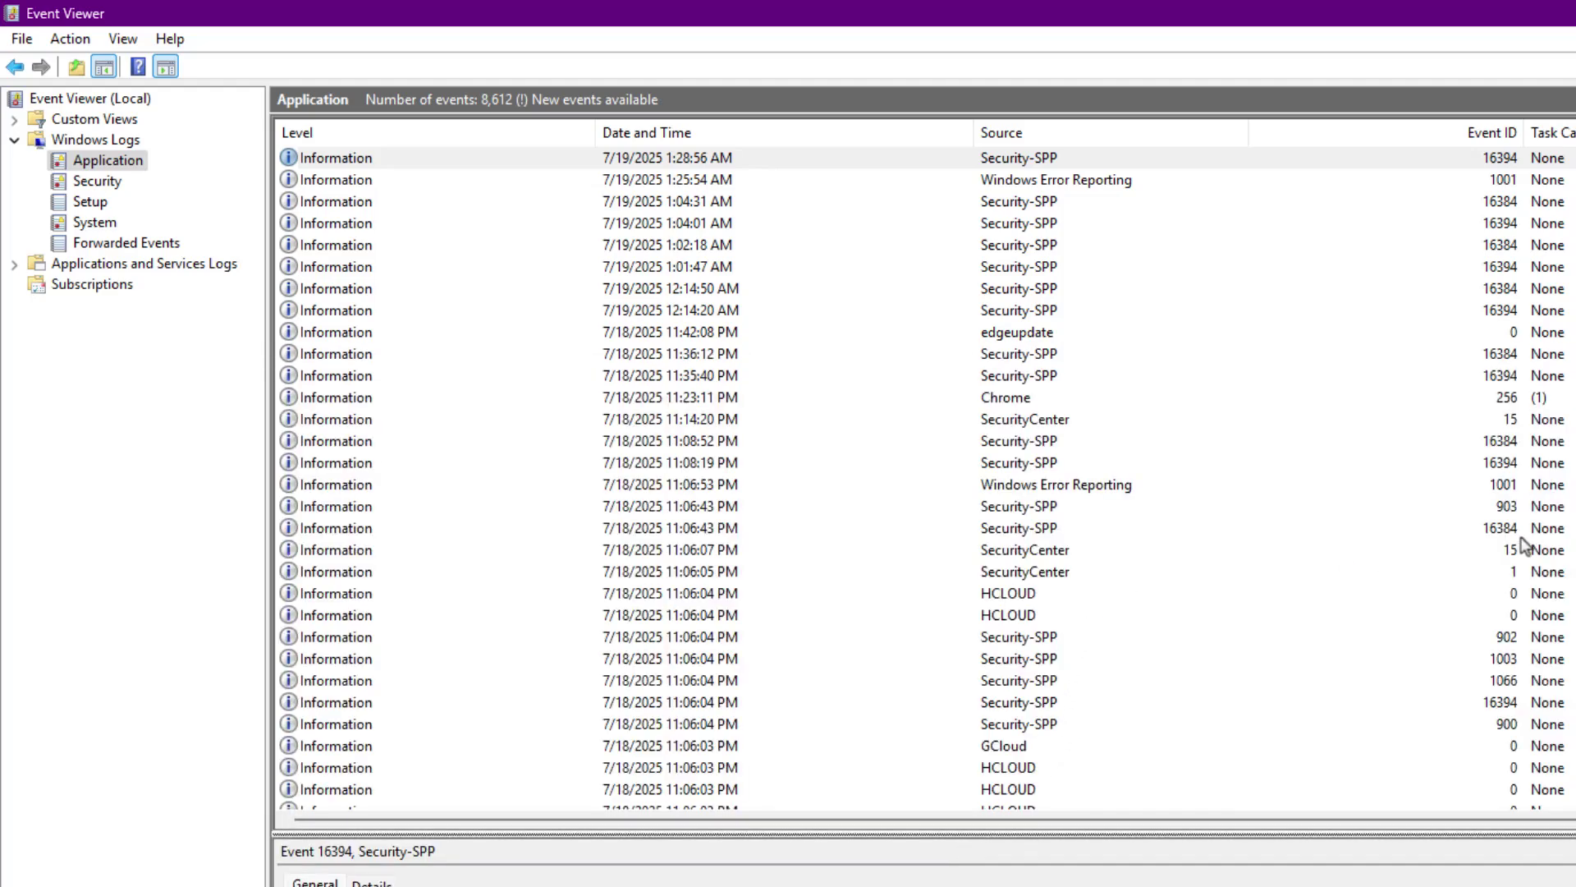
pyautogui.scroll(-11, 993, 542)
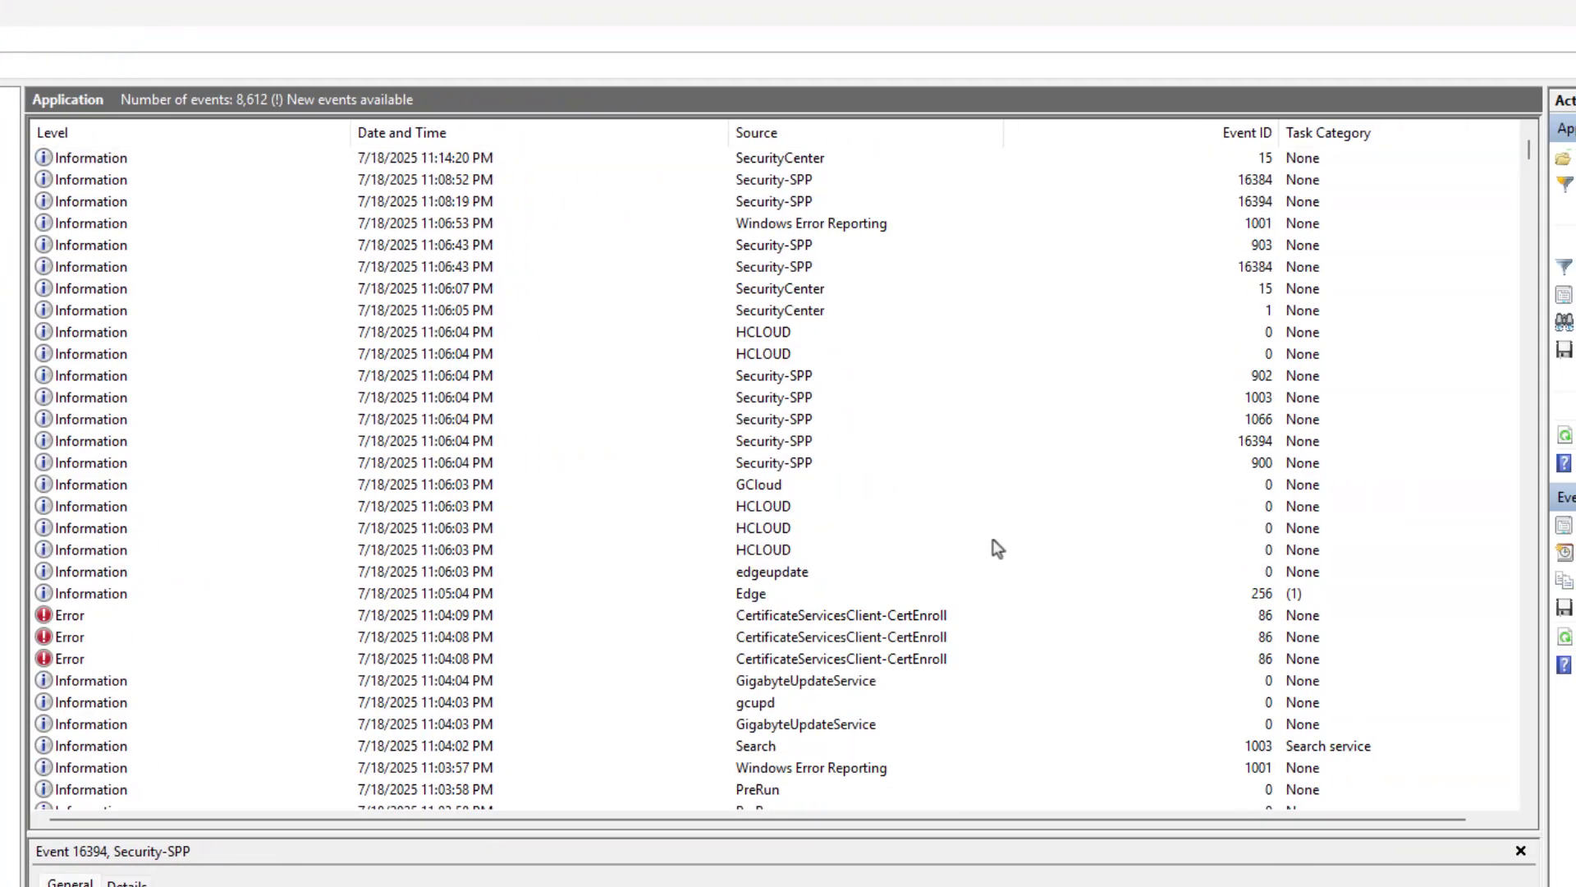
pyautogui.scroll(1, 980, 549)
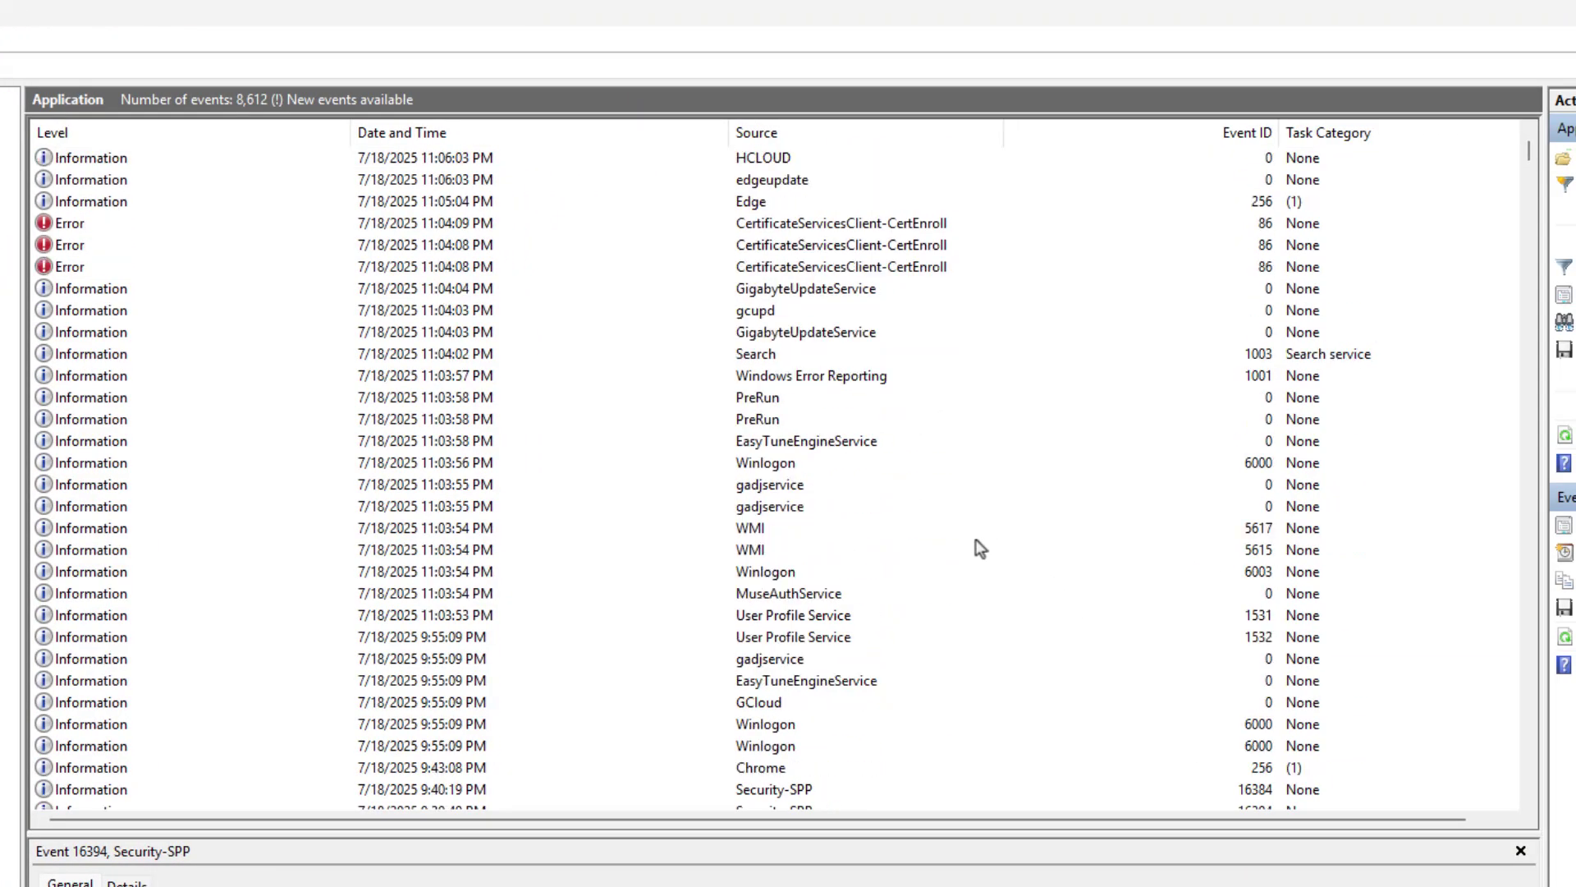
pyautogui.scroll(-16, 981, 548)
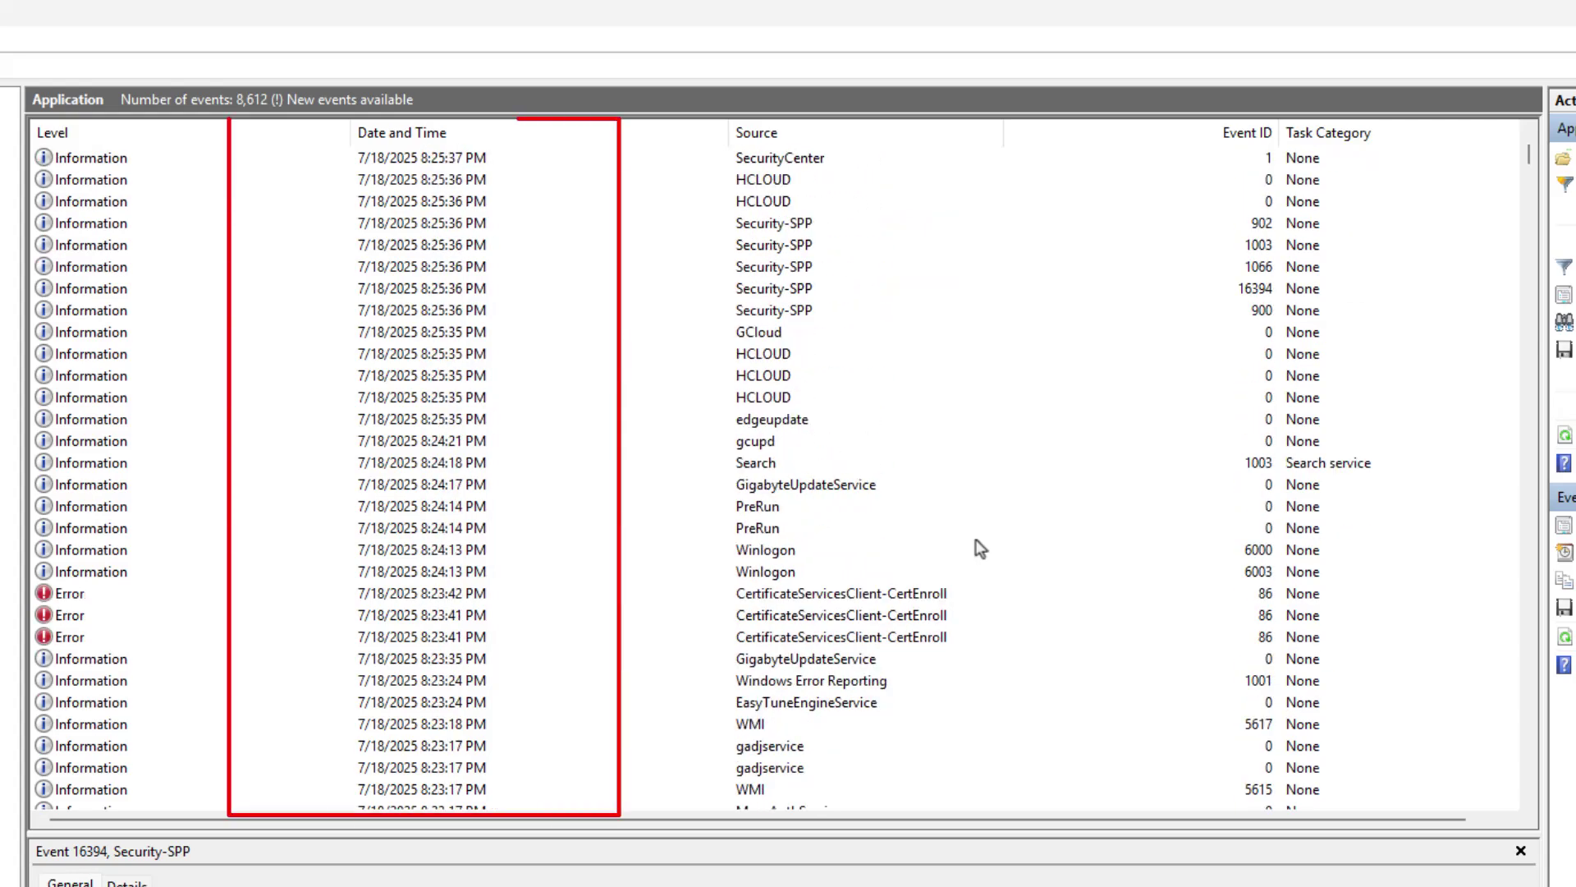
pyautogui.scroll(-13, 980, 548)
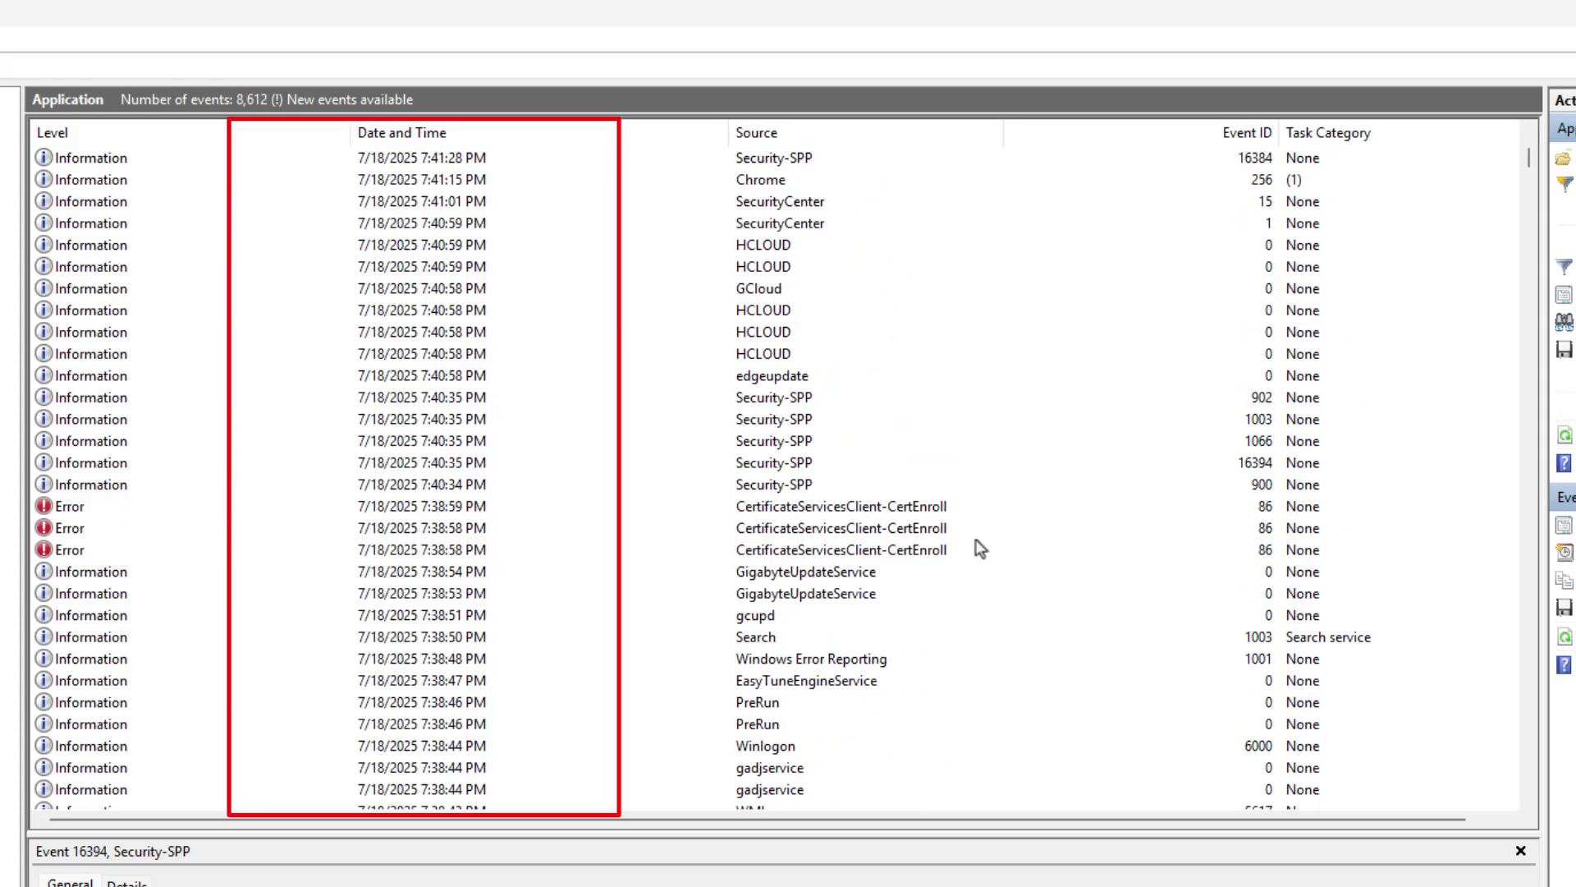
pyautogui.scroll(-18, 980, 548)
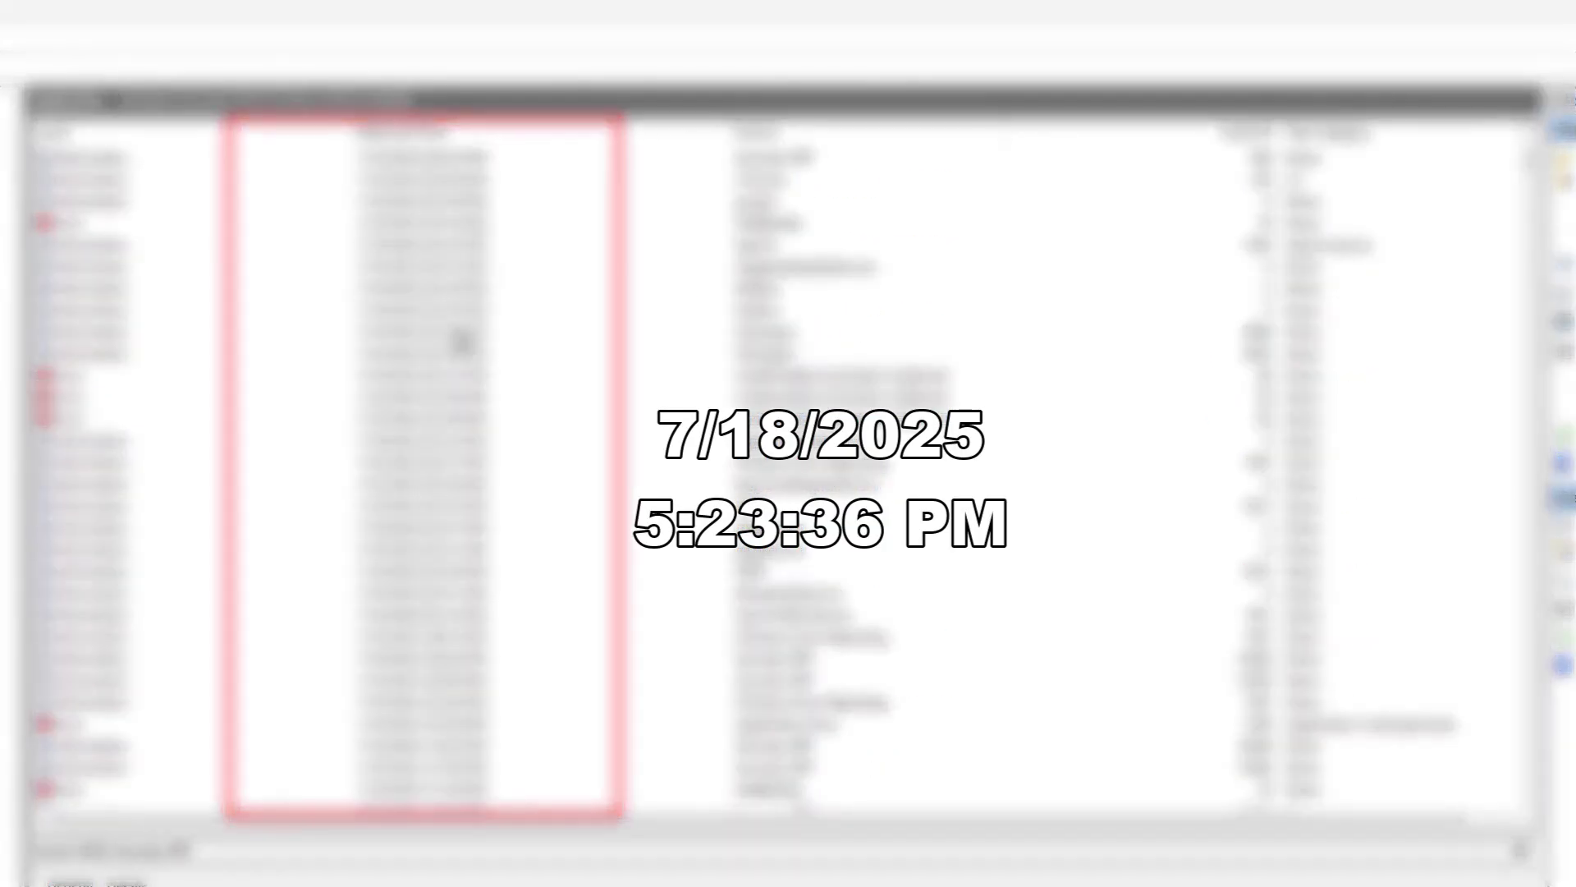
pyautogui.scroll(-3, 460, 468)
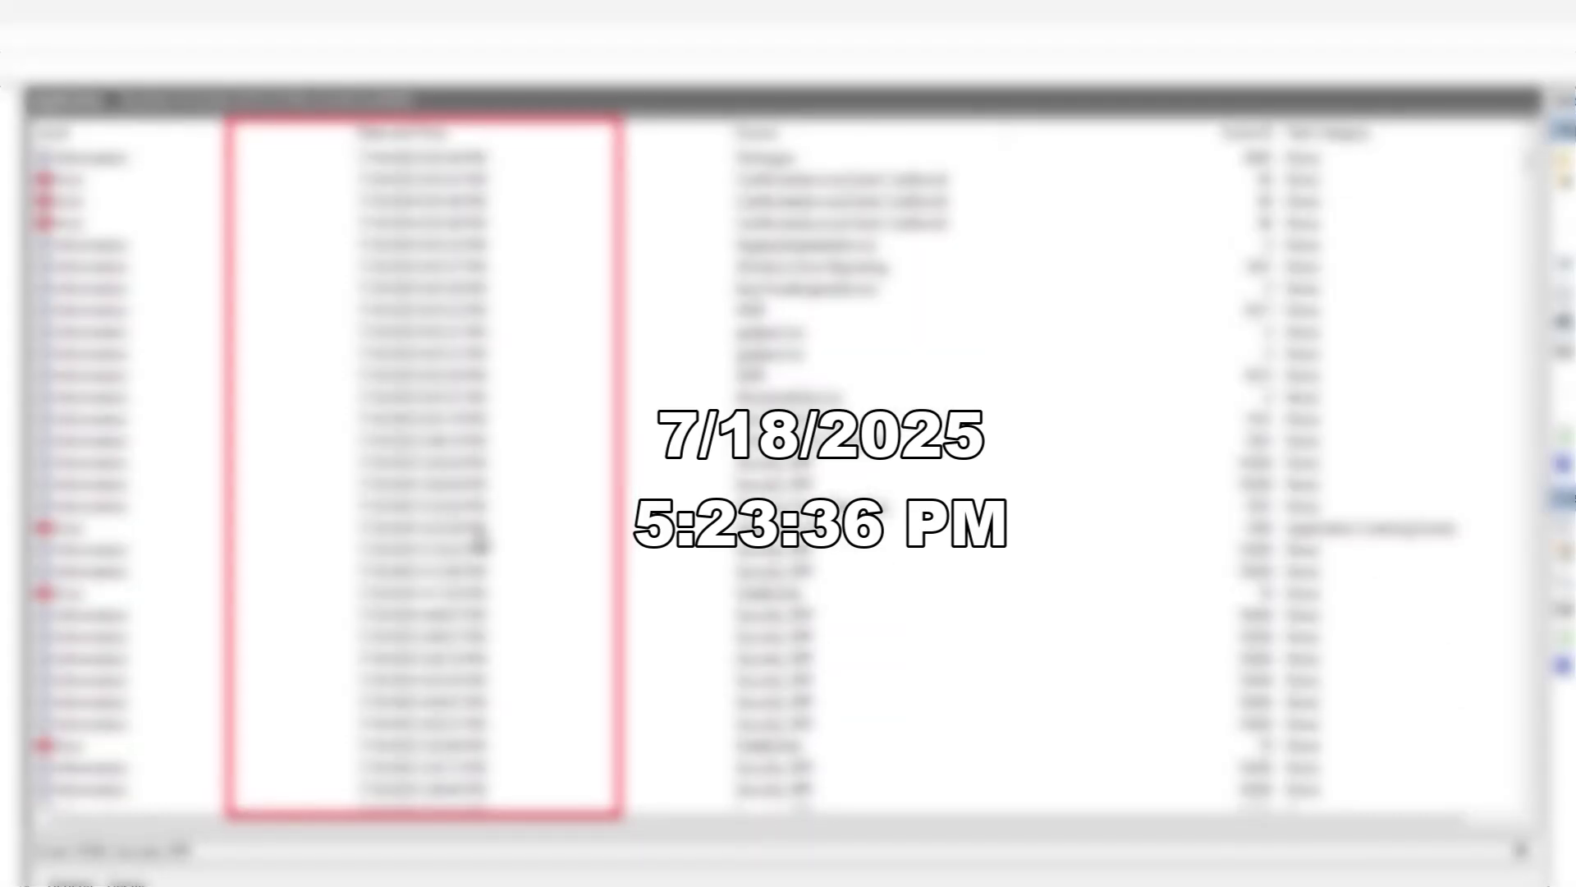
pyautogui.click(480, 532)
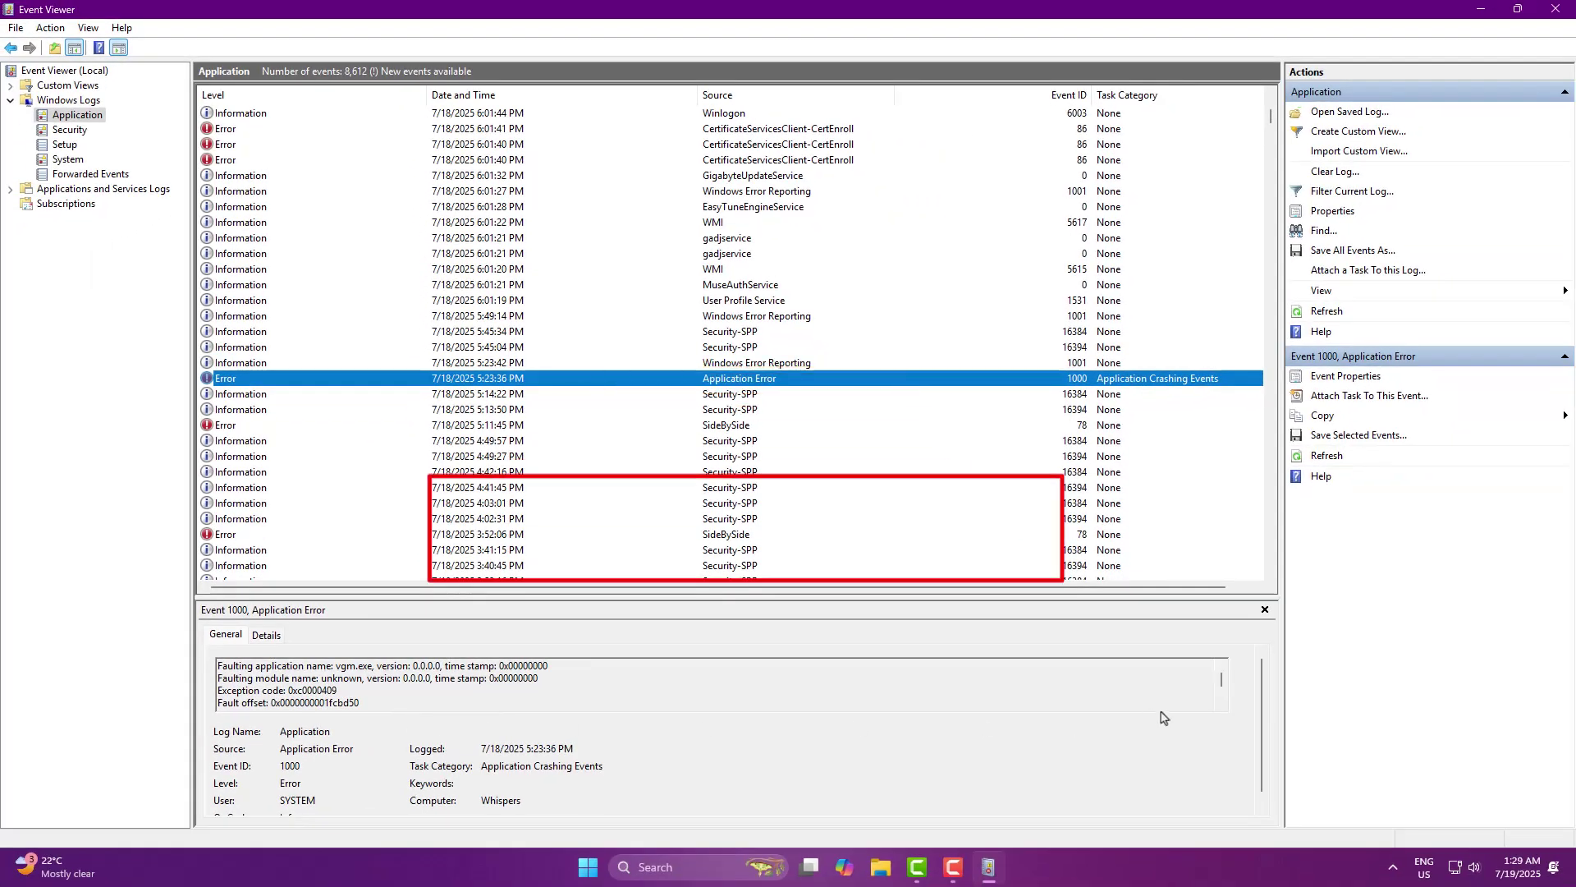
pyautogui.click(403, 678)
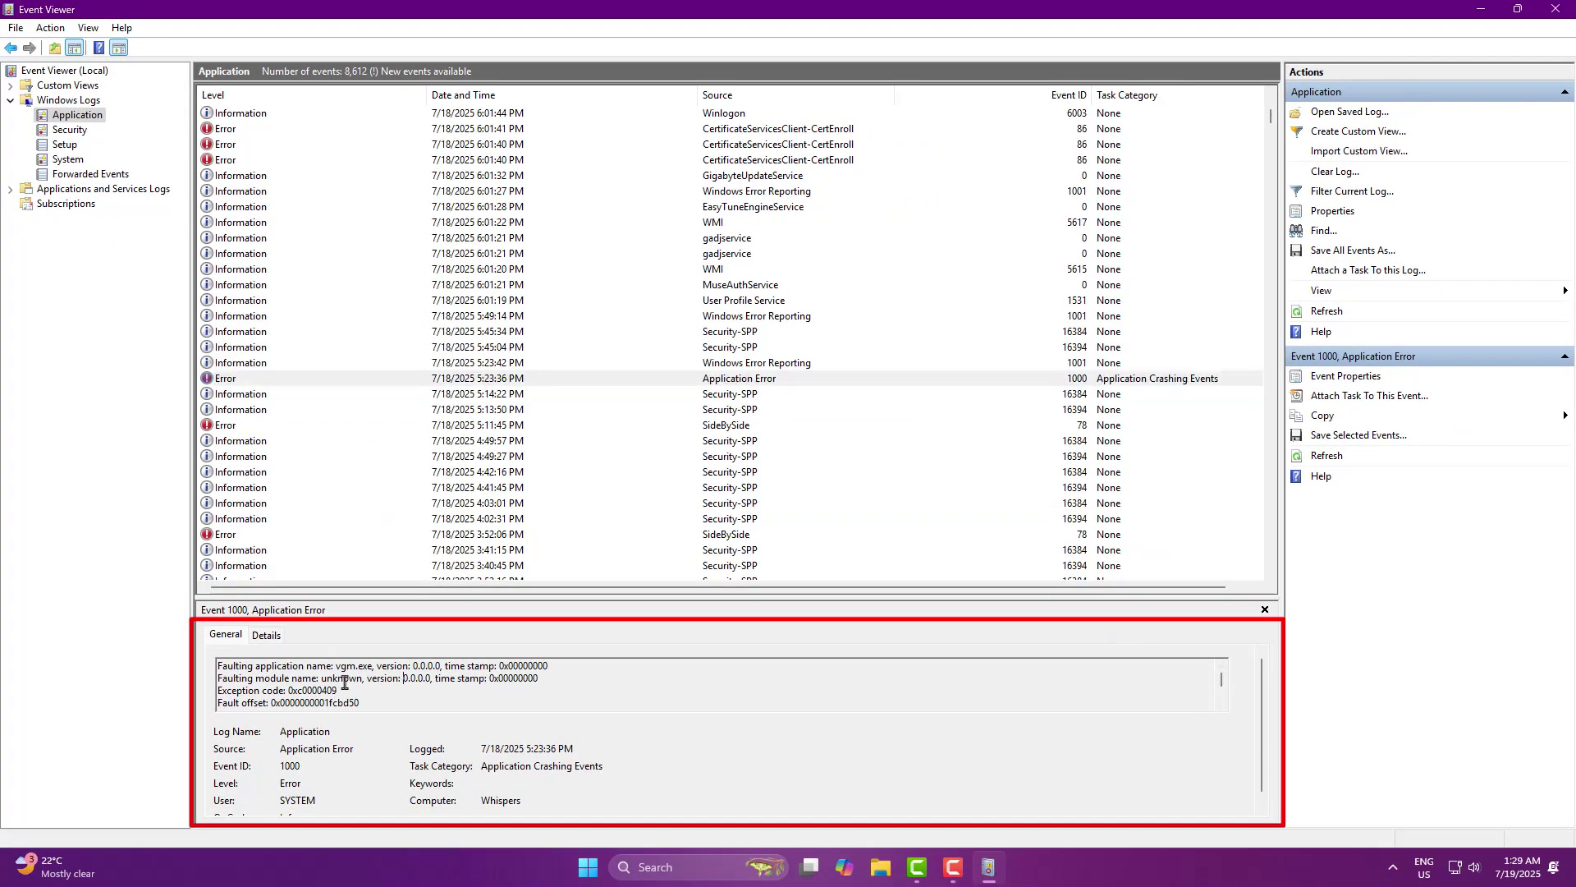
pyautogui.moveTo(220, 666); pyautogui.dragTo(413, 667)
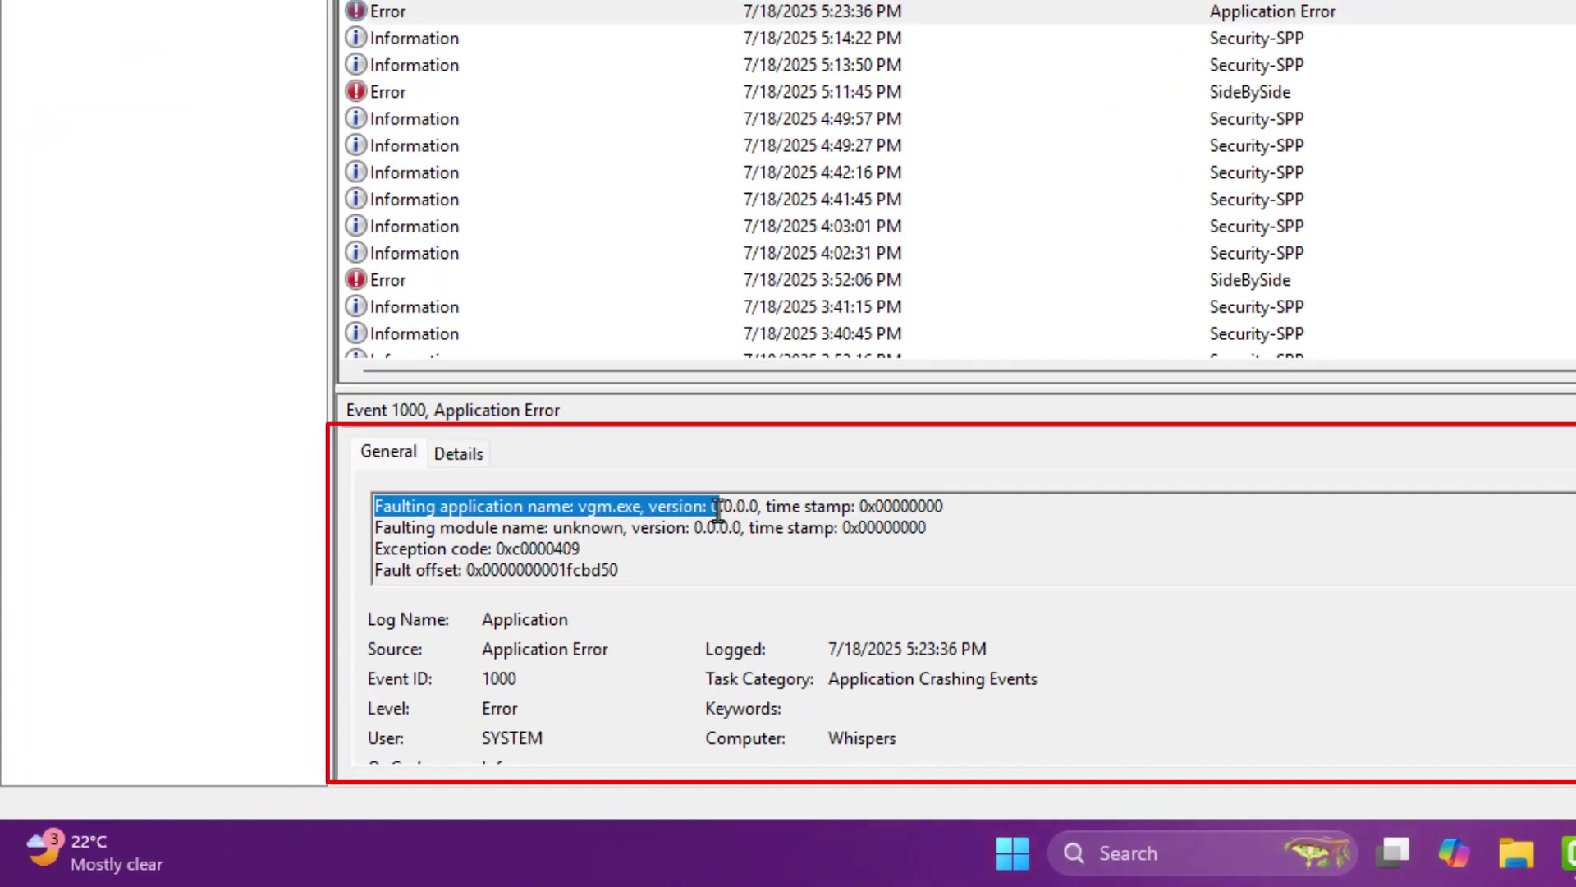
pyautogui.moveTo(719, 509); pyautogui.dragTo(776, 506)
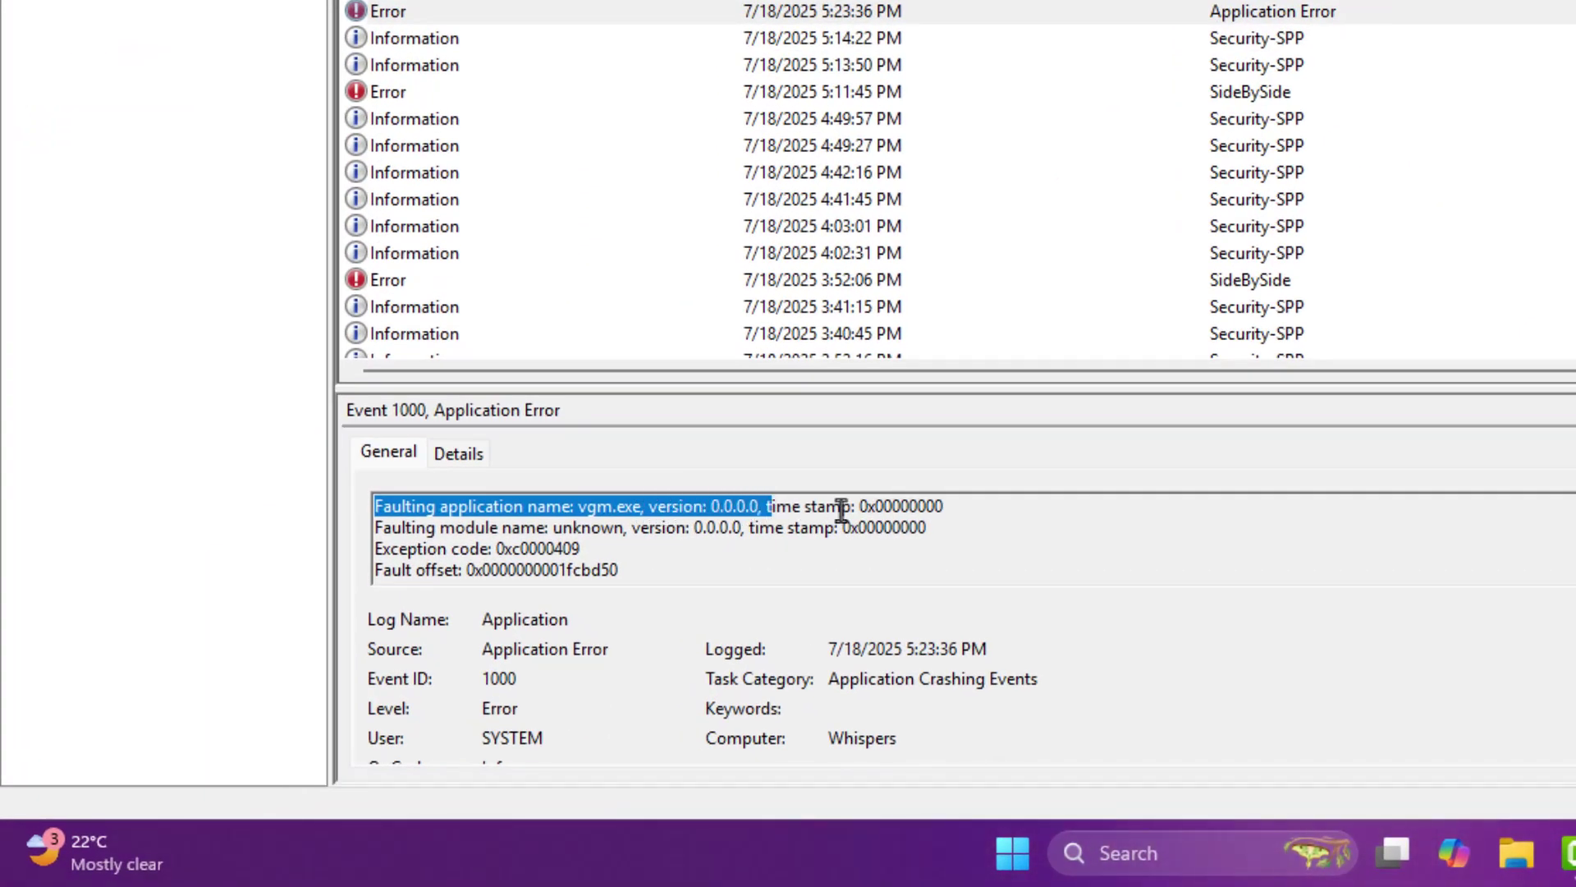
pyautogui.scroll(-1, 750, 545)
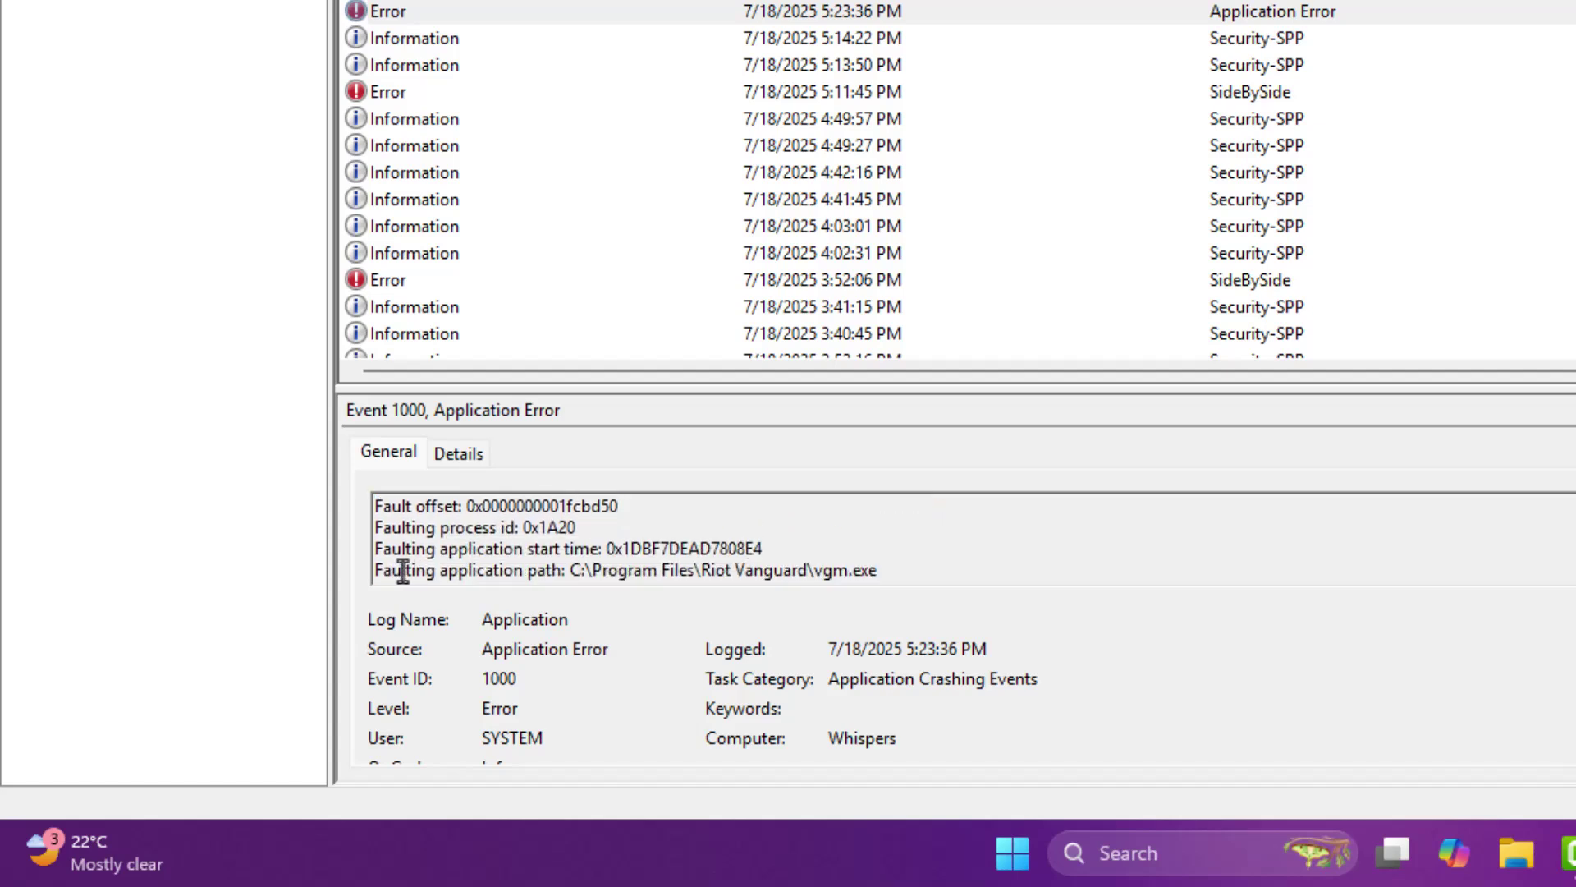
pyautogui.moveTo(373, 569); pyautogui.dragTo(877, 570)
pyautogui.click(759, 576)
pyautogui.moveTo(702, 570); pyautogui.dragTo(821, 571)
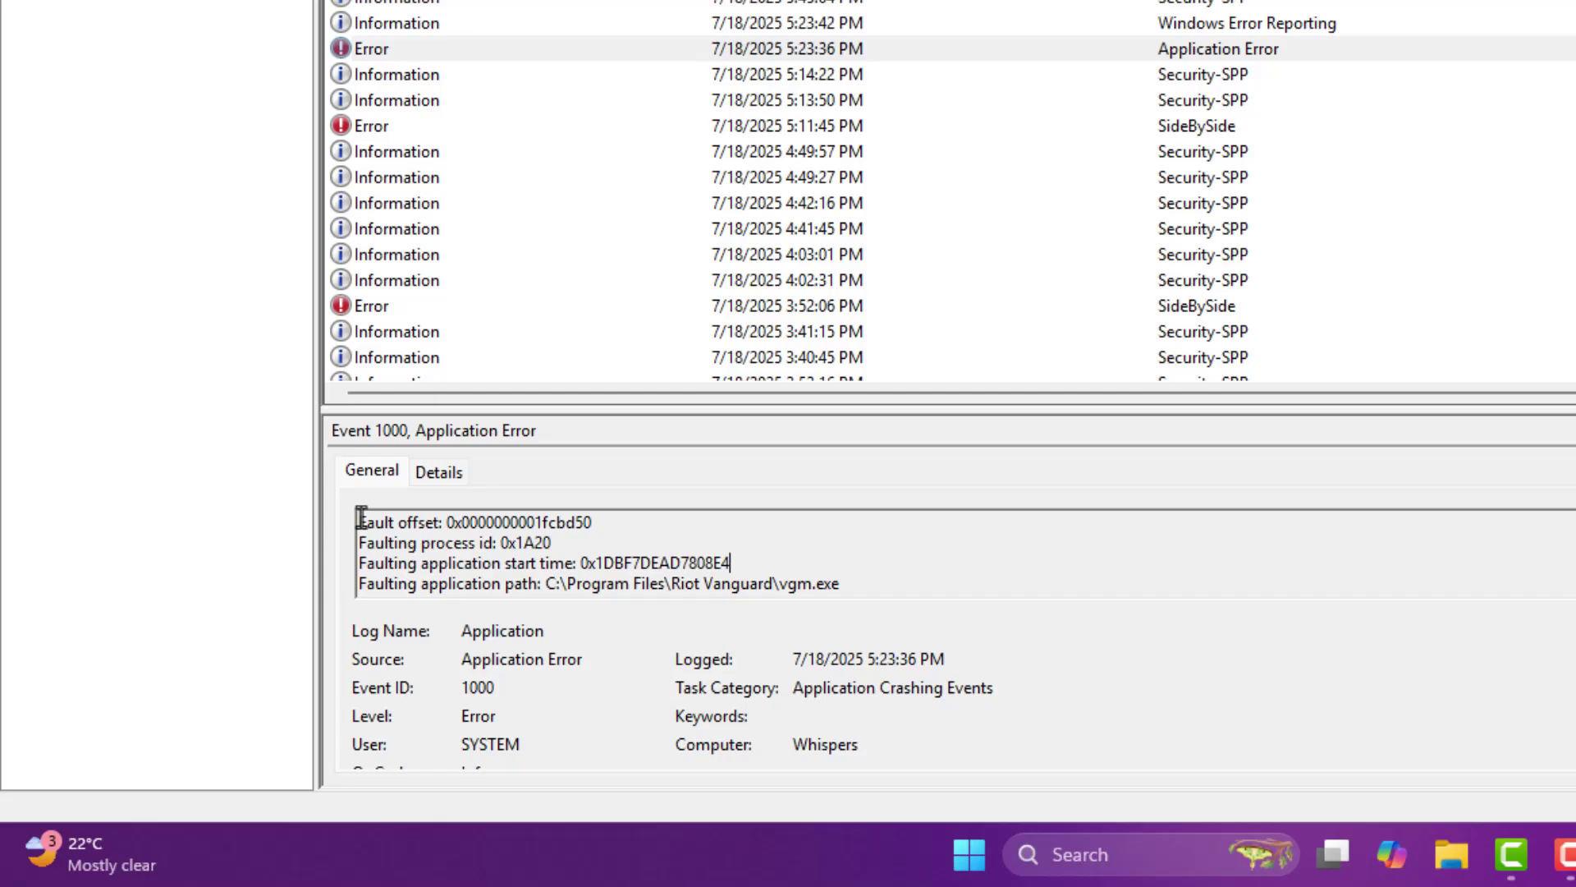
pyautogui.moveTo(264, 619); pyautogui.dragTo(530, 713)
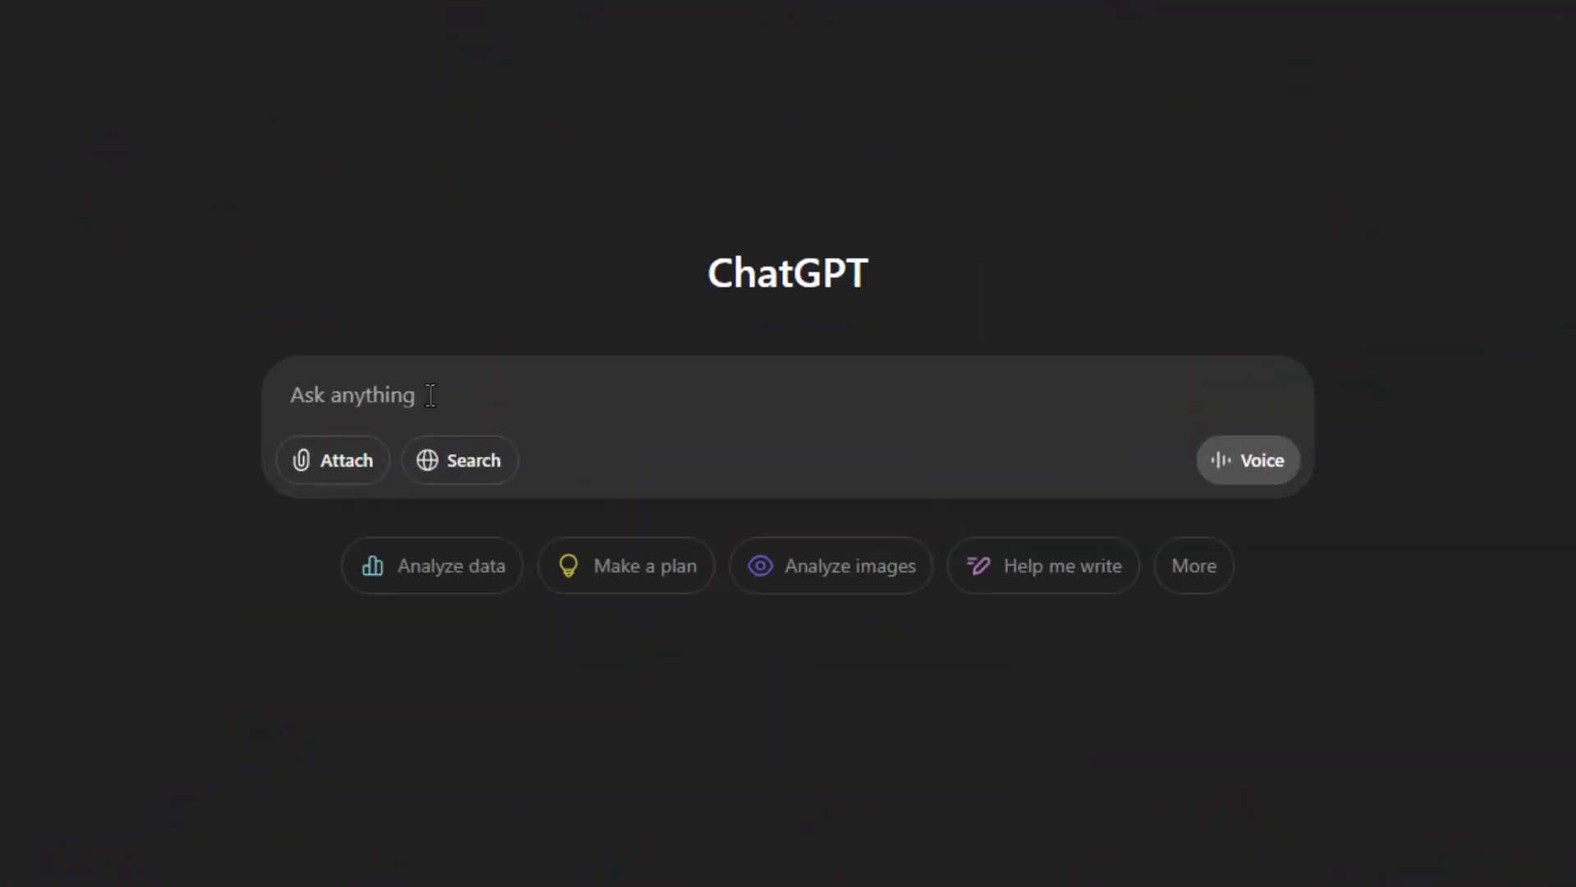
pyautogui.write('hel')
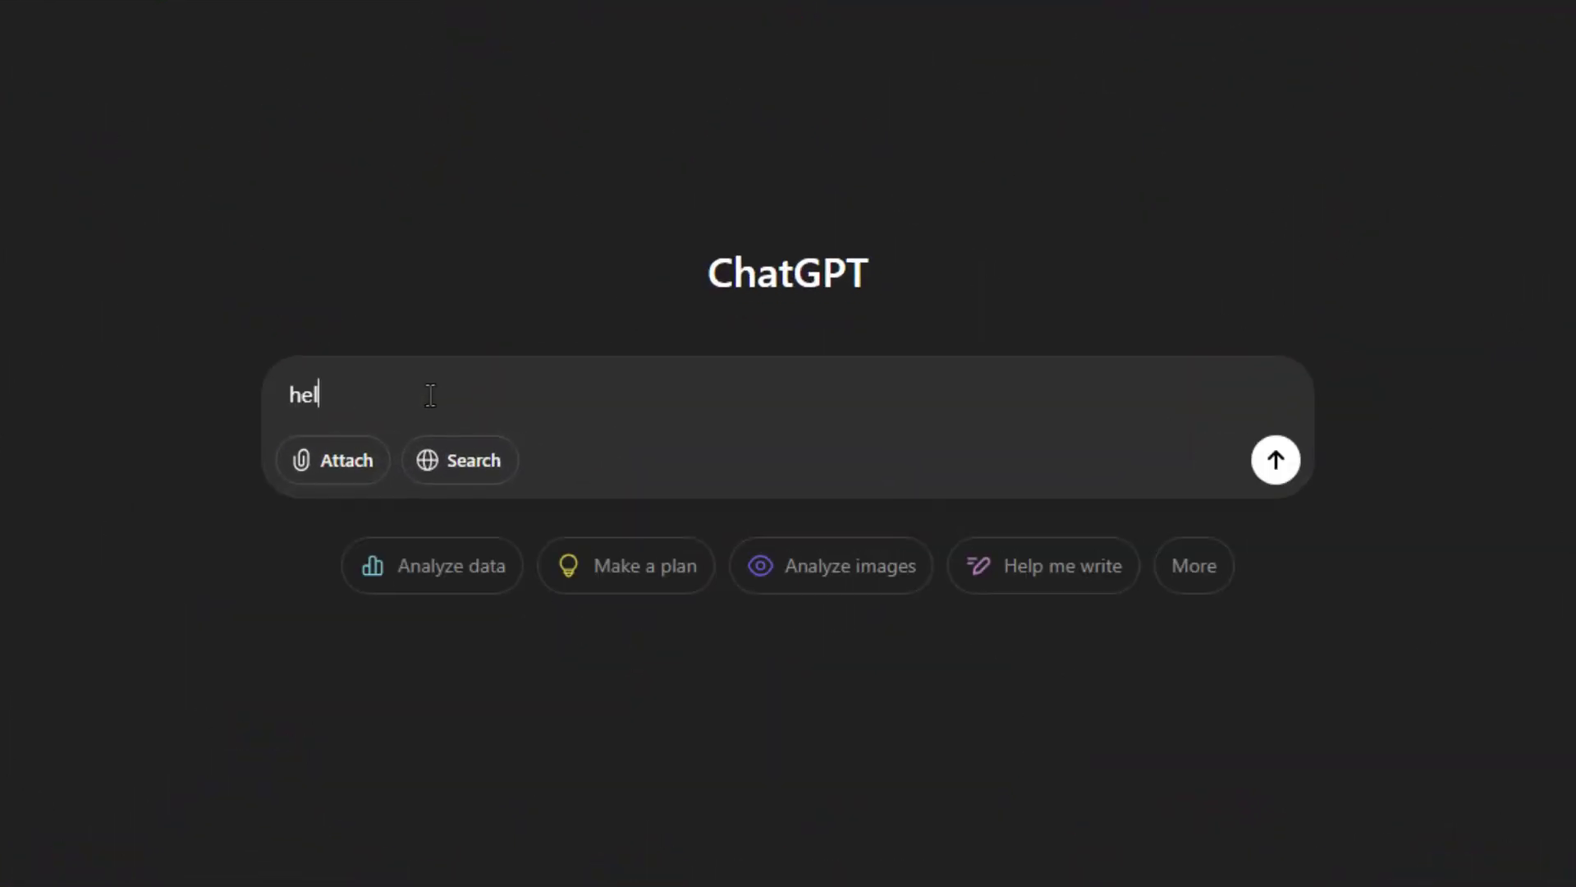
pyautogui.write('p with this')
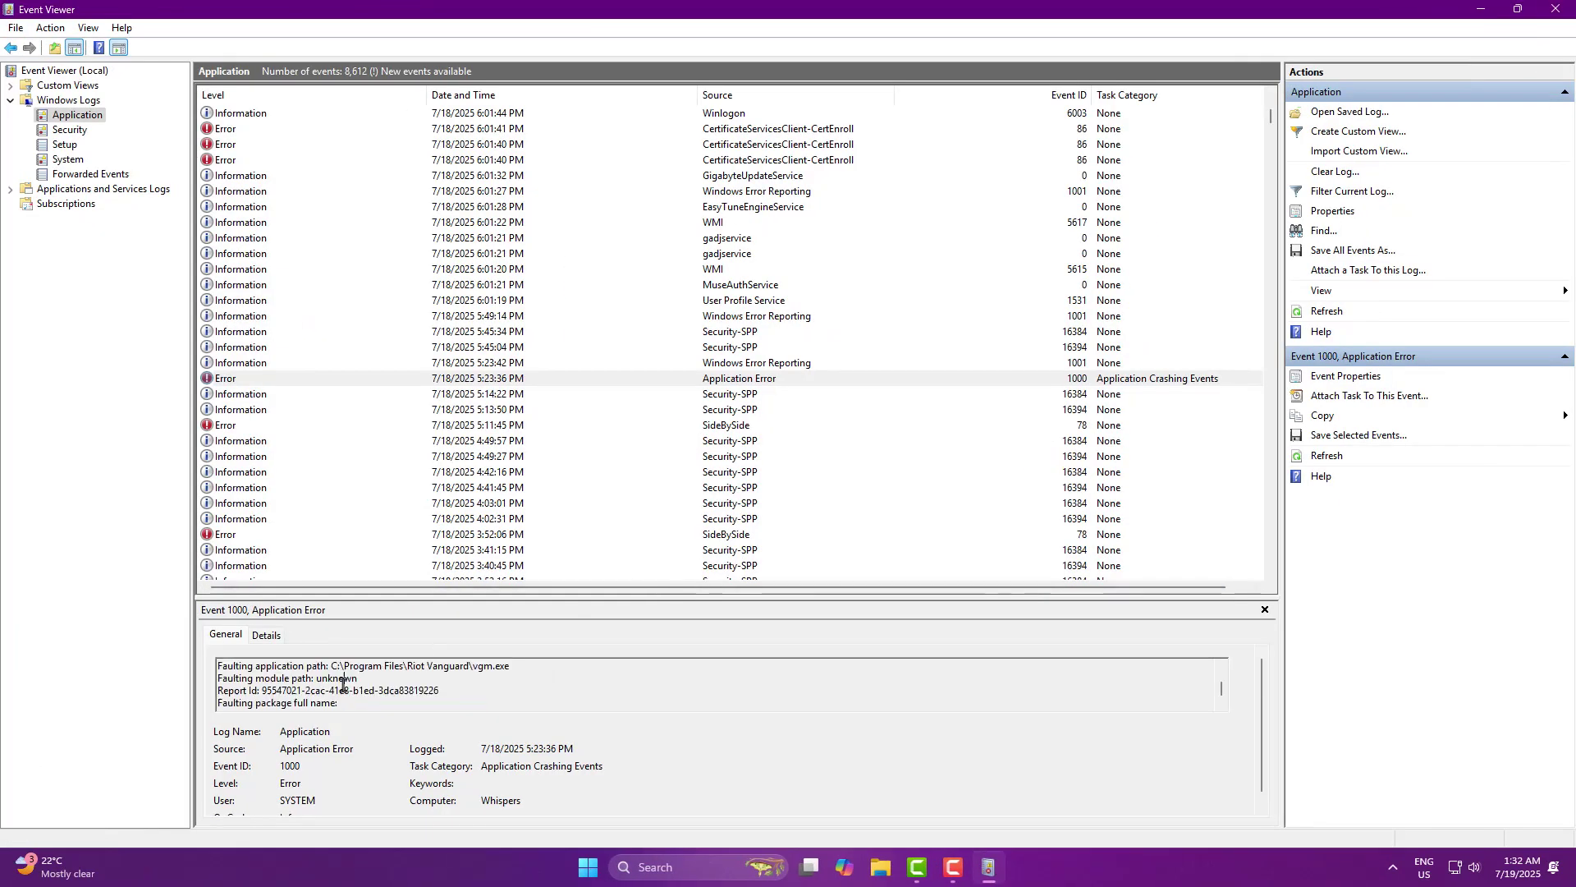
pyautogui.moveTo(343, 682); pyautogui.dragTo(249, 671)
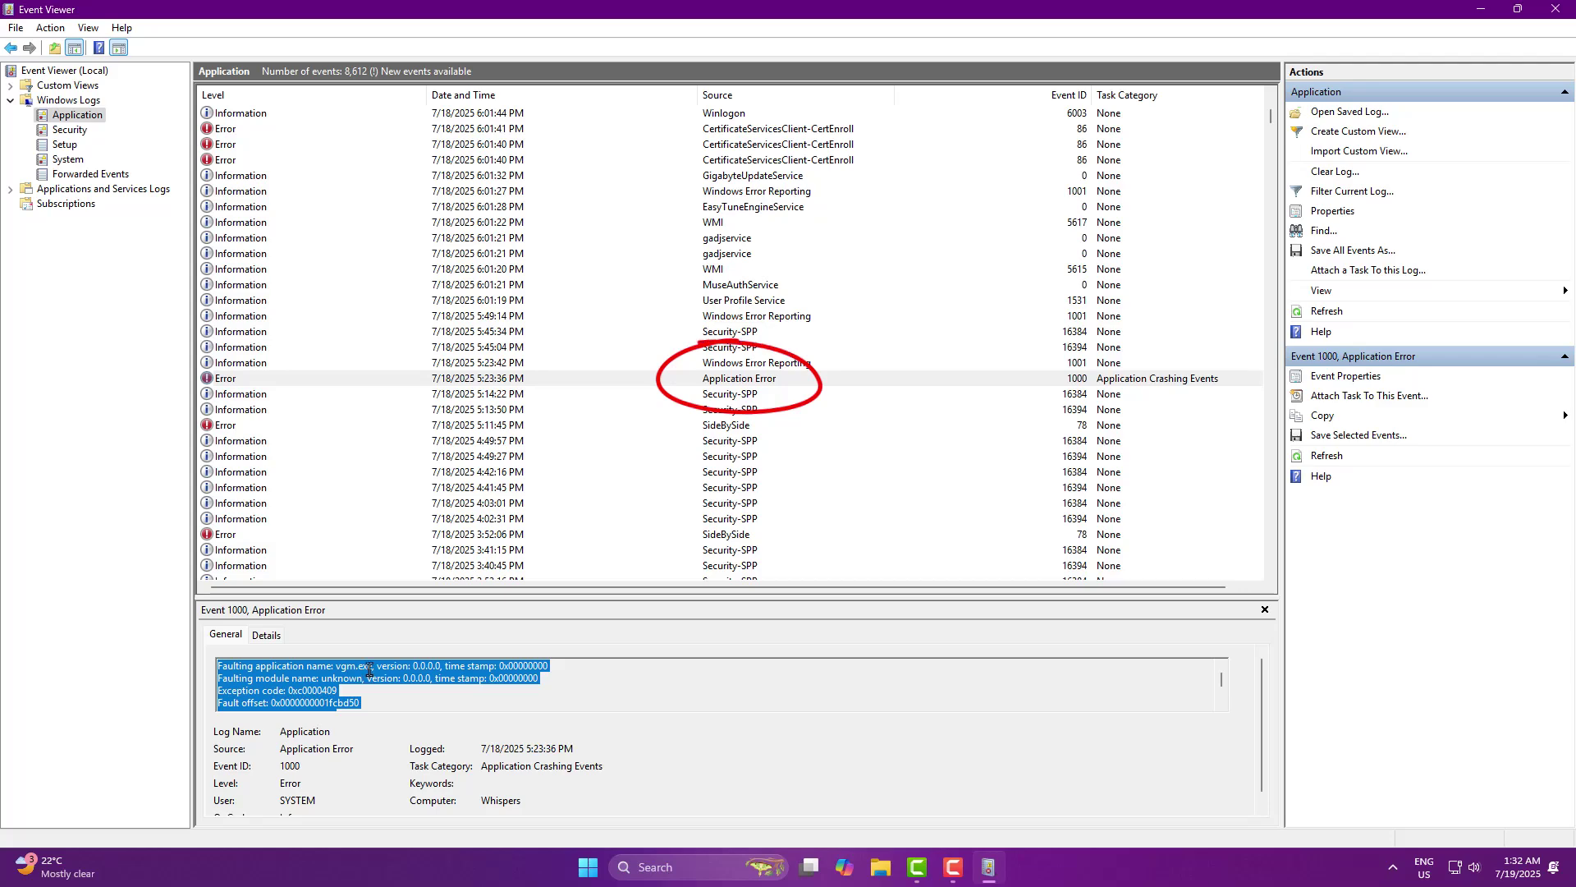
pyautogui.moveTo(370, 669); pyautogui.dragTo(424, 693)
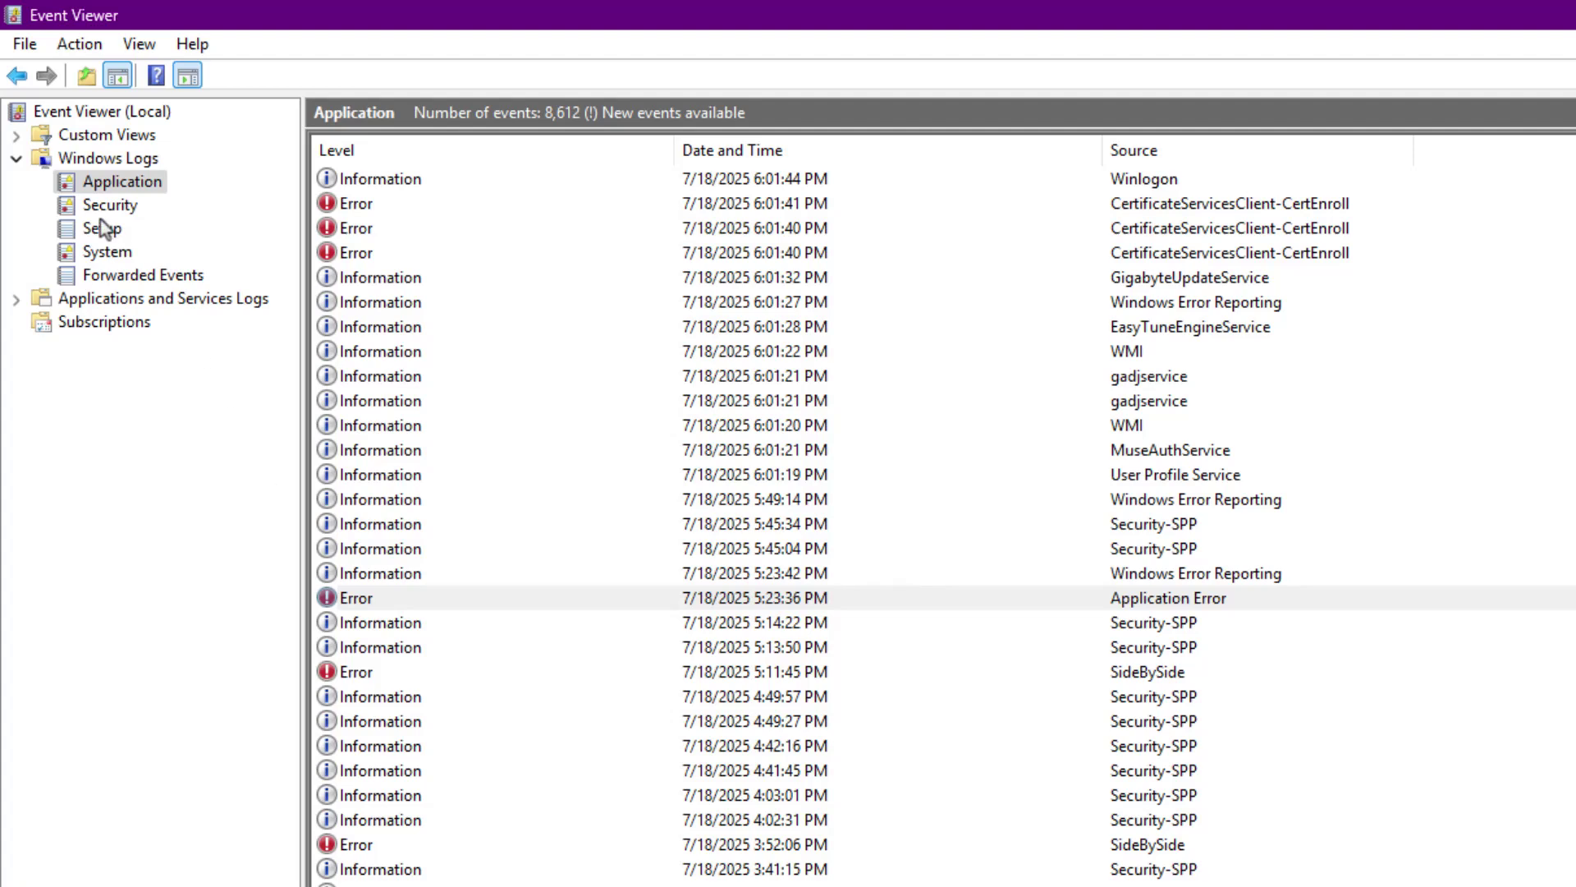
# View the Setup and System logs, then go back to the Application log and scroll it
pyautogui.click(100, 223)
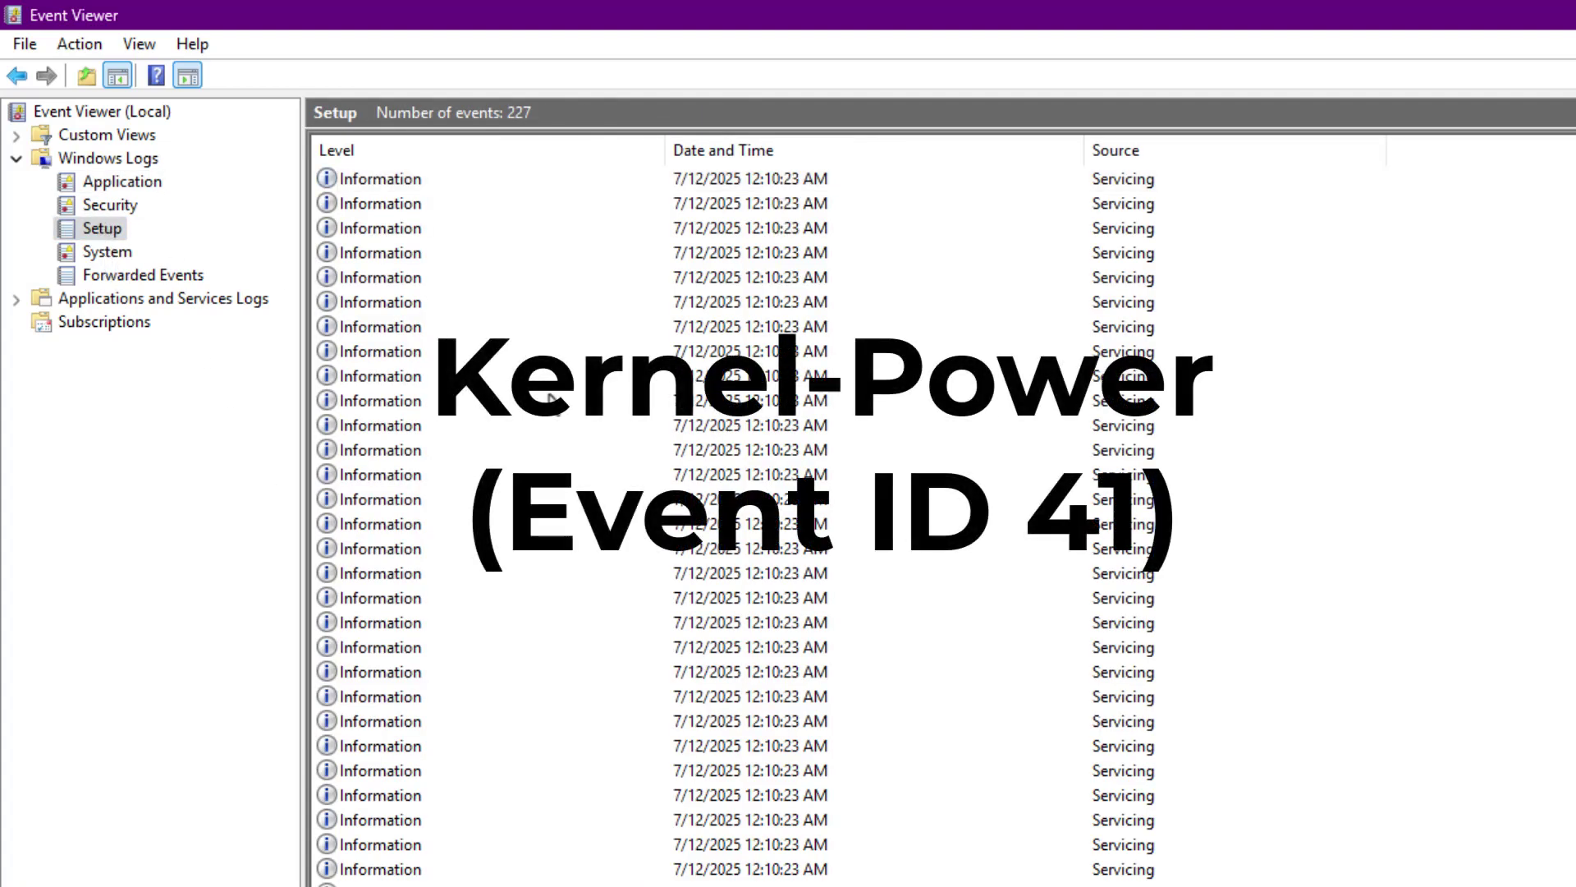
pyautogui.click(108, 251)
pyautogui.click(116, 183)
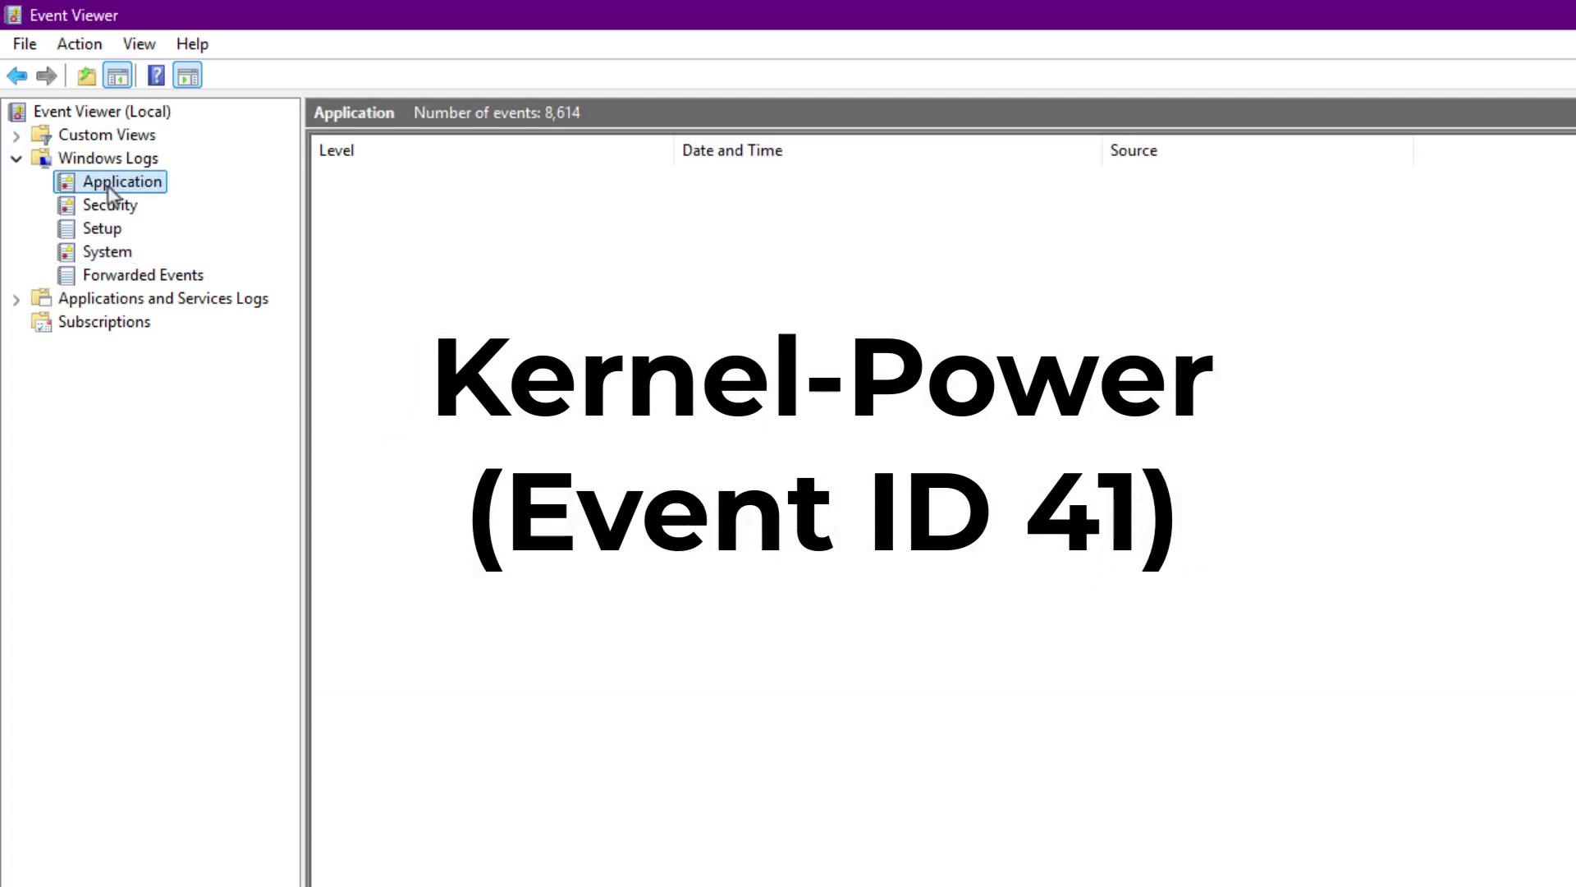
pyautogui.scroll(-4, 683, 649)
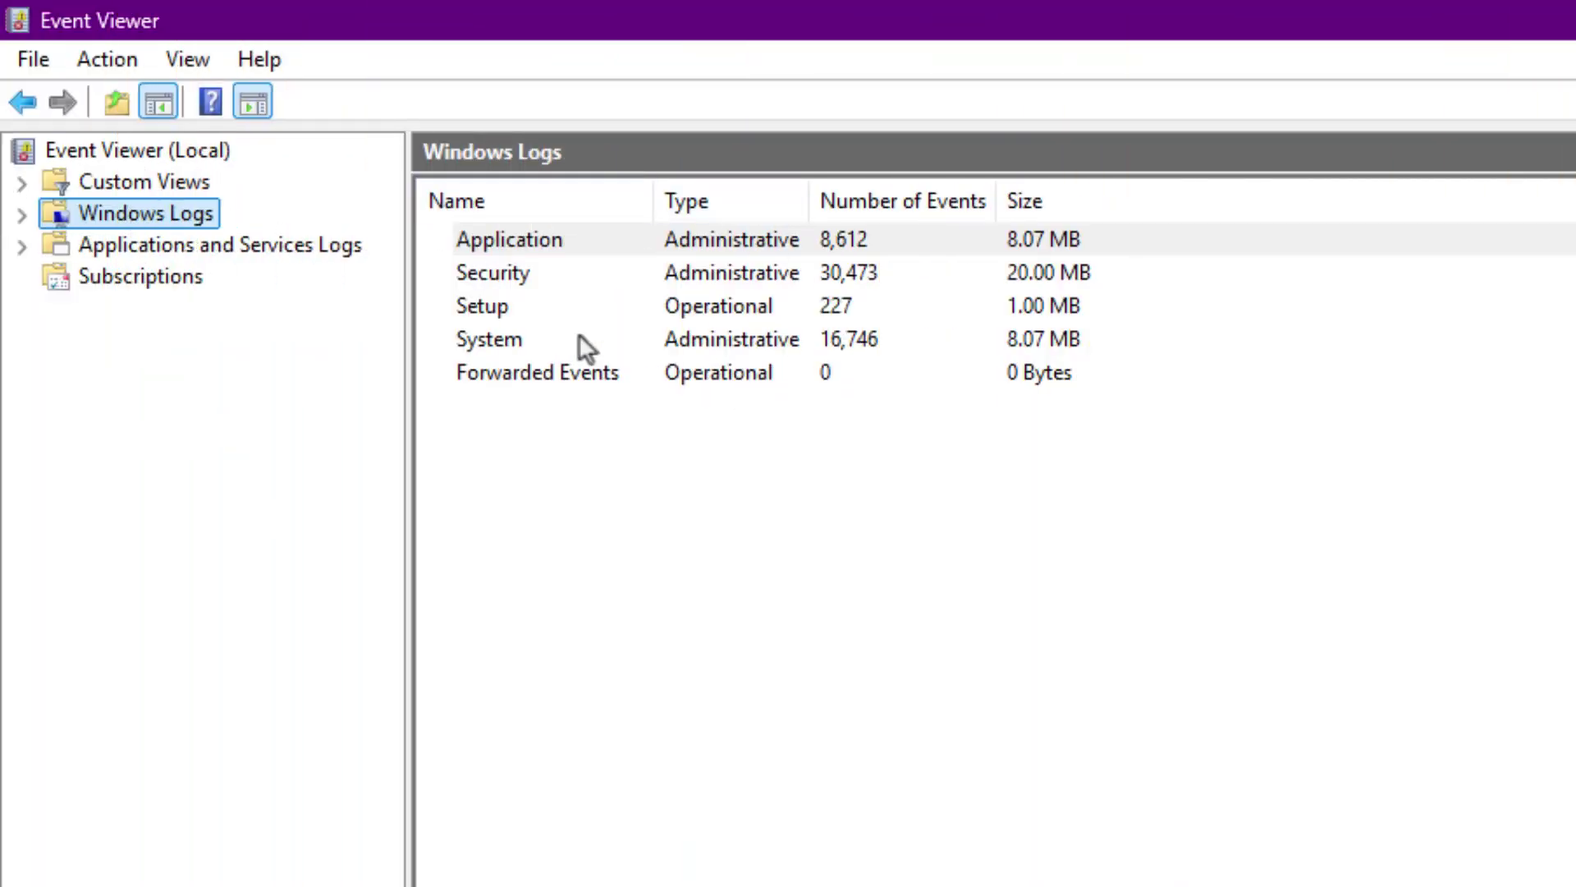
# Open the Application log from the overview, then view the Security, System and Setup logs
pyautogui.click(555, 245)
pyautogui.doubleClick(1146, 240)
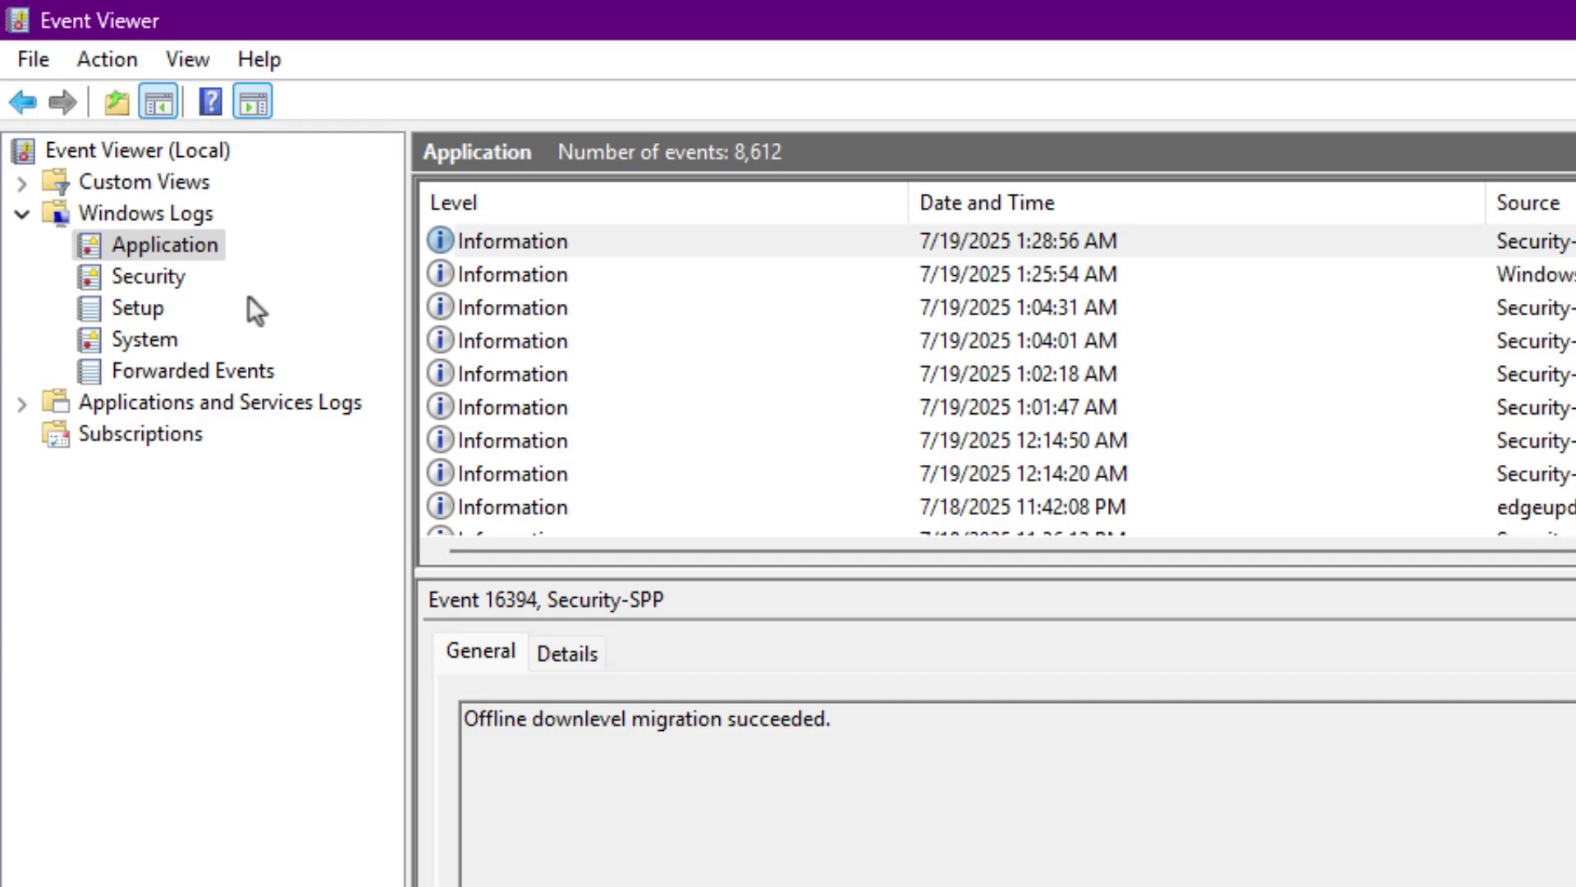
pyautogui.click(148, 279)
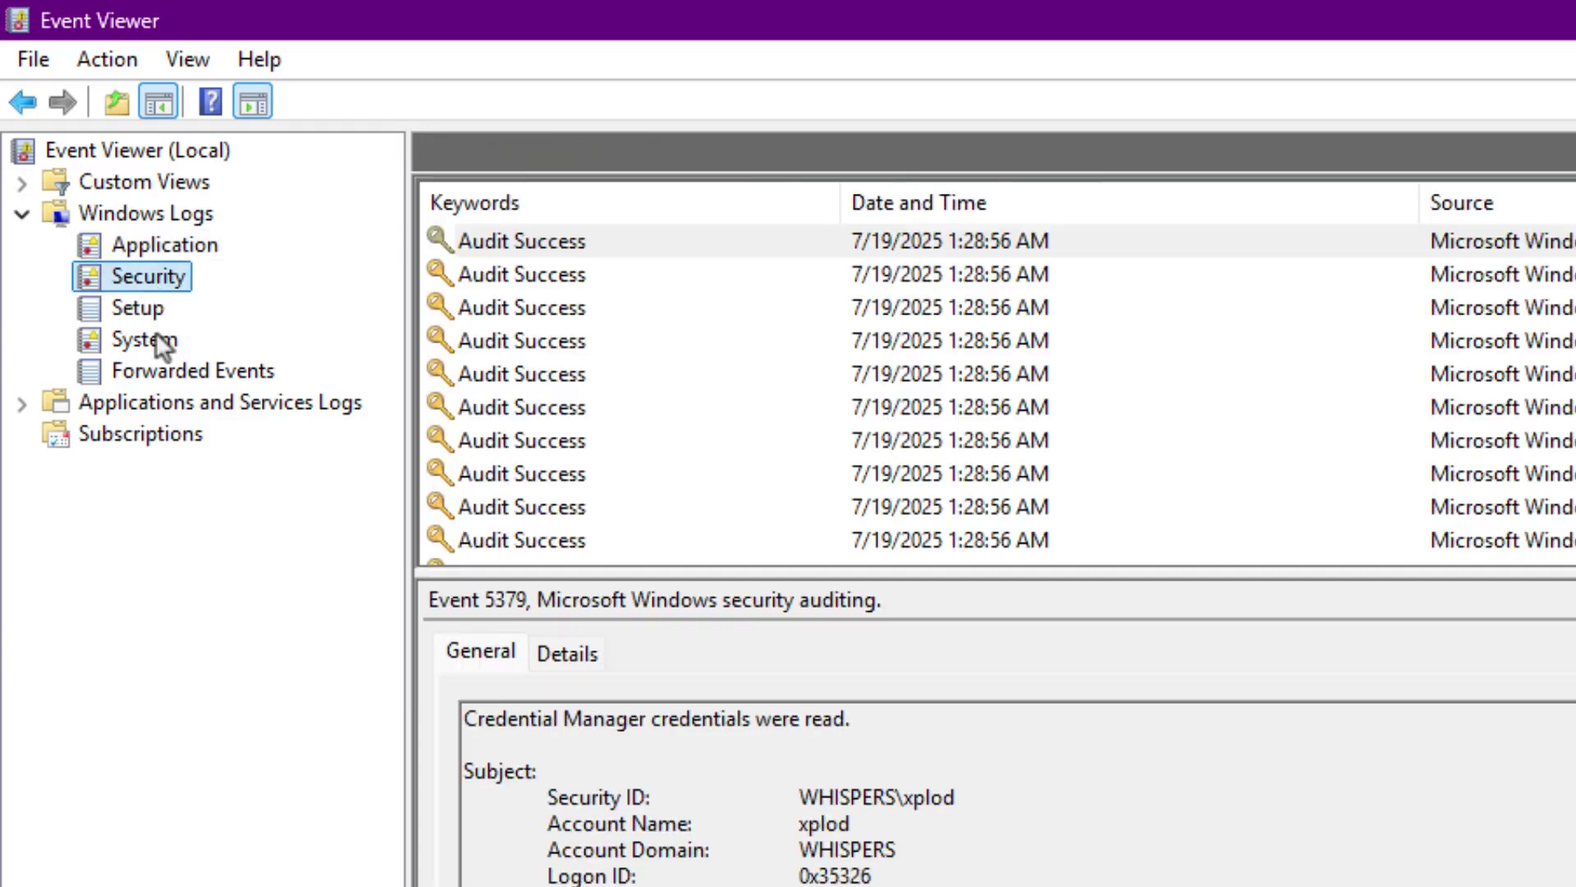
pyautogui.click(155, 343)
pyautogui.click(151, 305)
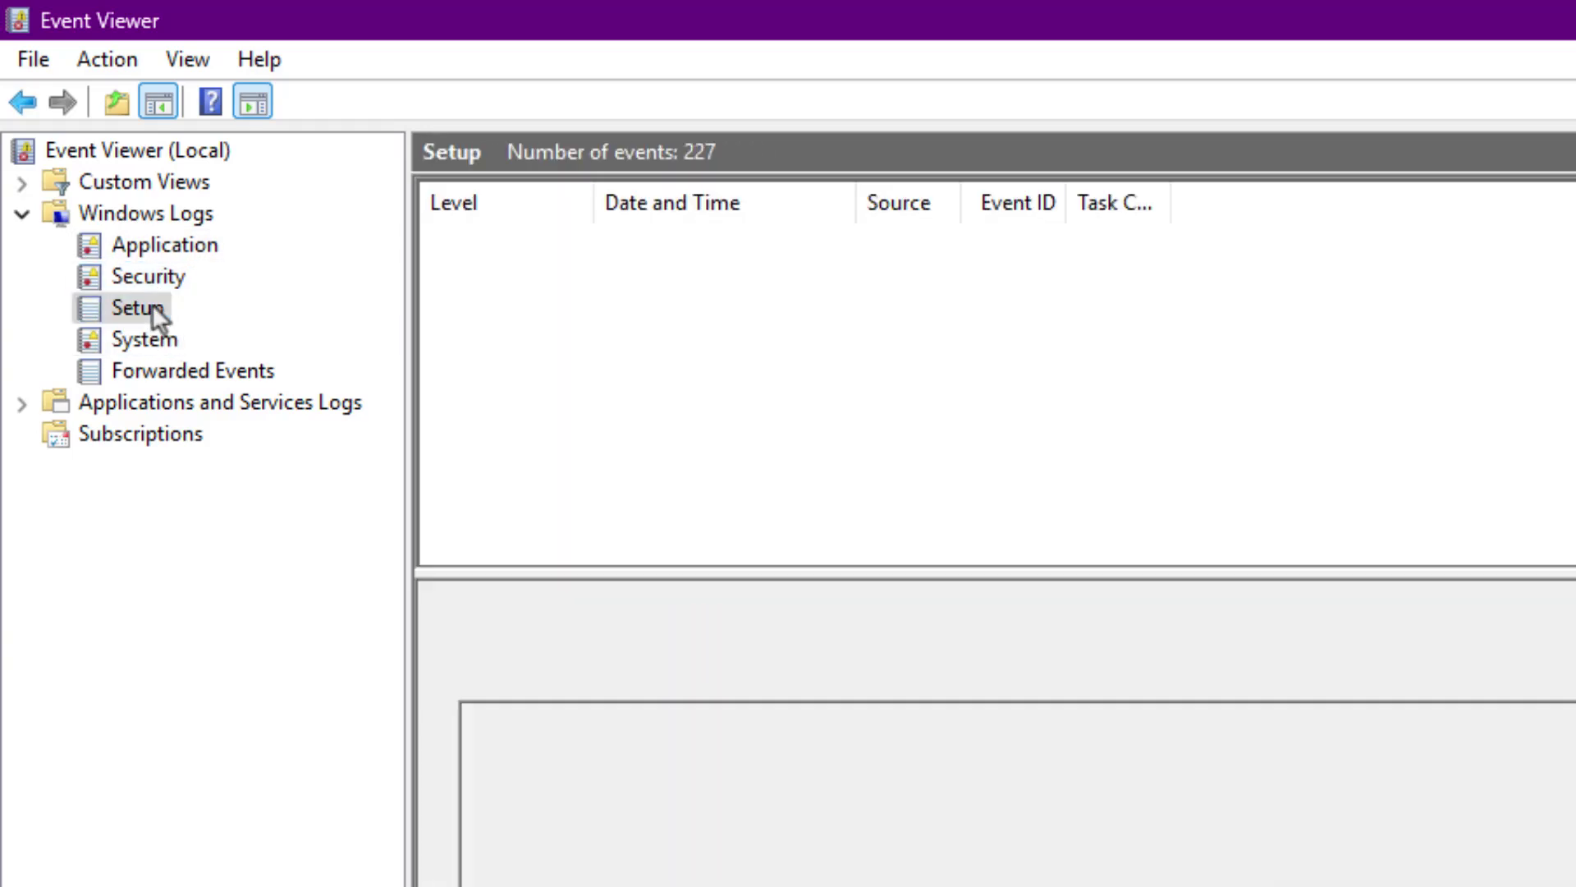